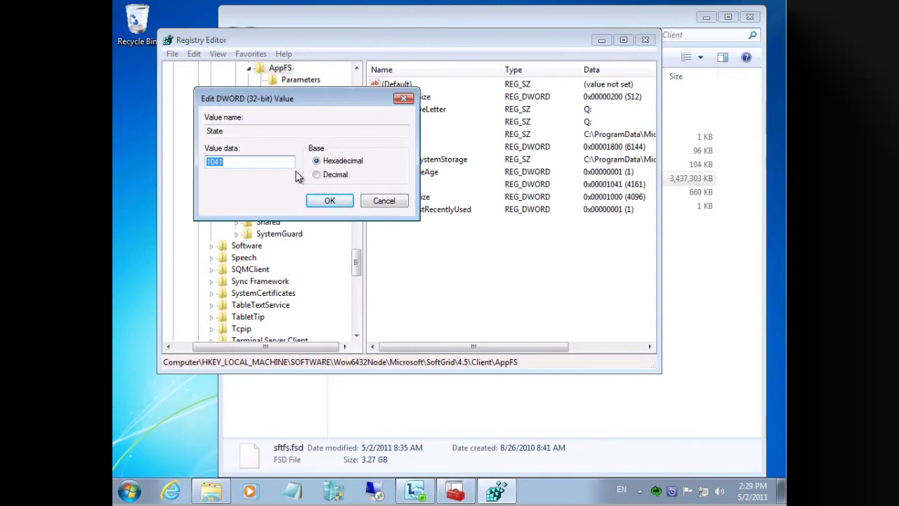
Set the AppFS State DWORD value to 0 and close the Registry Editor
text(0)
click(328, 200)
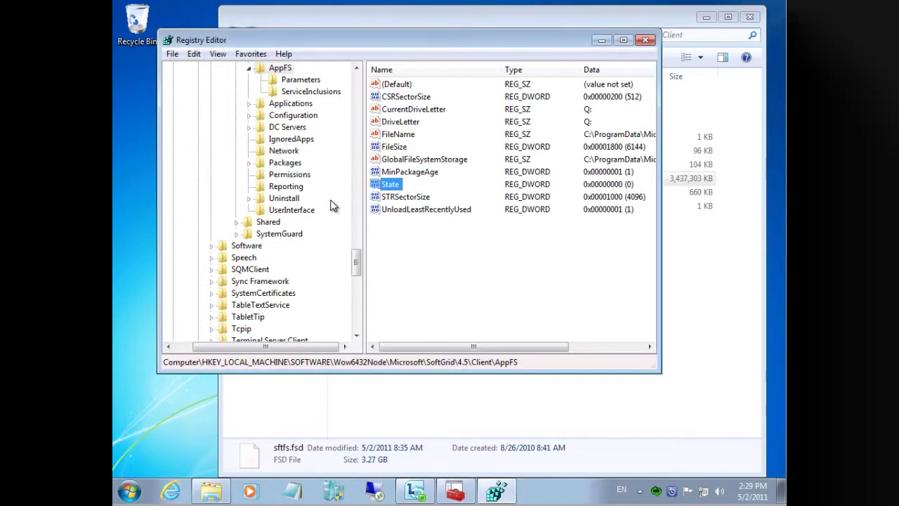
click(646, 39)
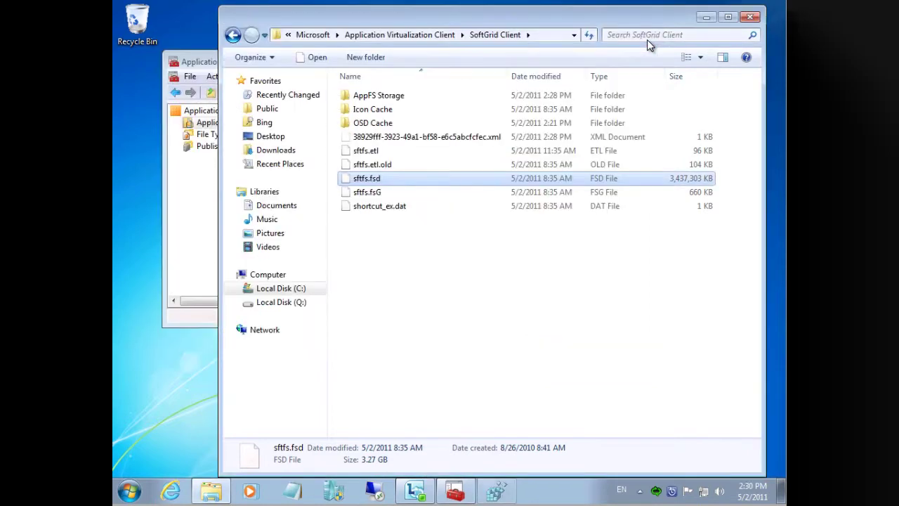
Restart the computer immediately by running the command shutdown /r /t 0
click(210, 62)
click(129, 491)
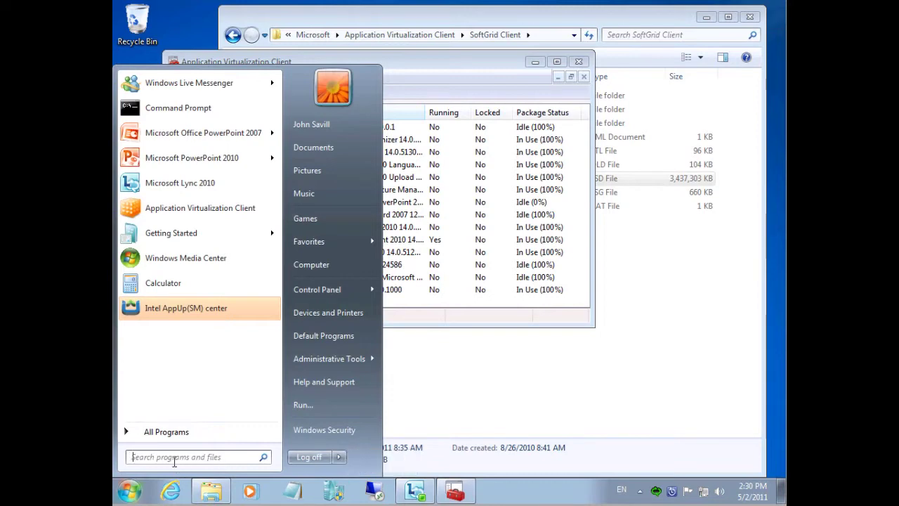
text(shutdown /r /t 0)
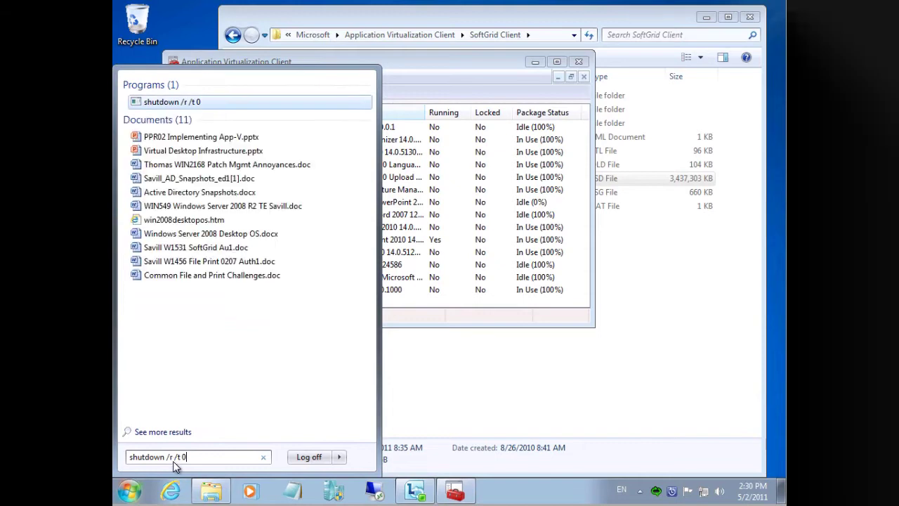
key(Return)
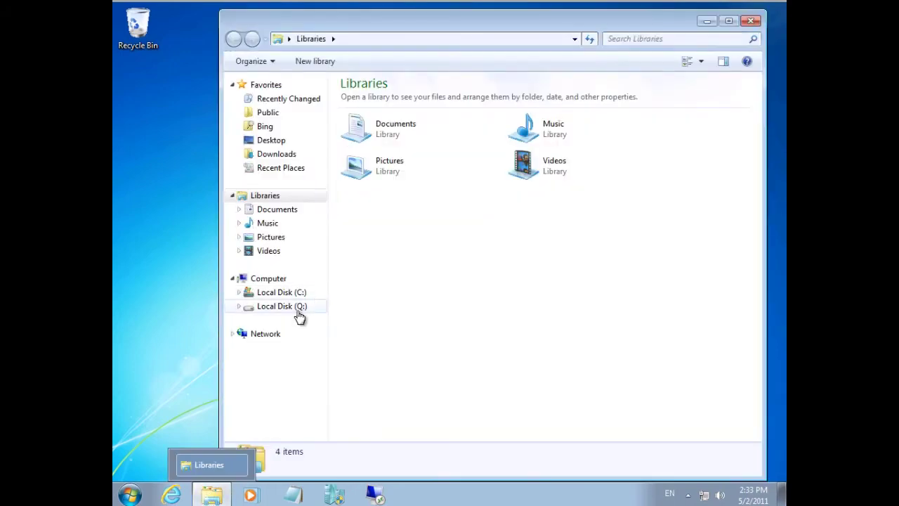
Open the folder C:\ProgramData\Microsoft\Application Virtualization Client\SoftGrid Client to inspect the sftfs.fsd cache file
click(290, 294)
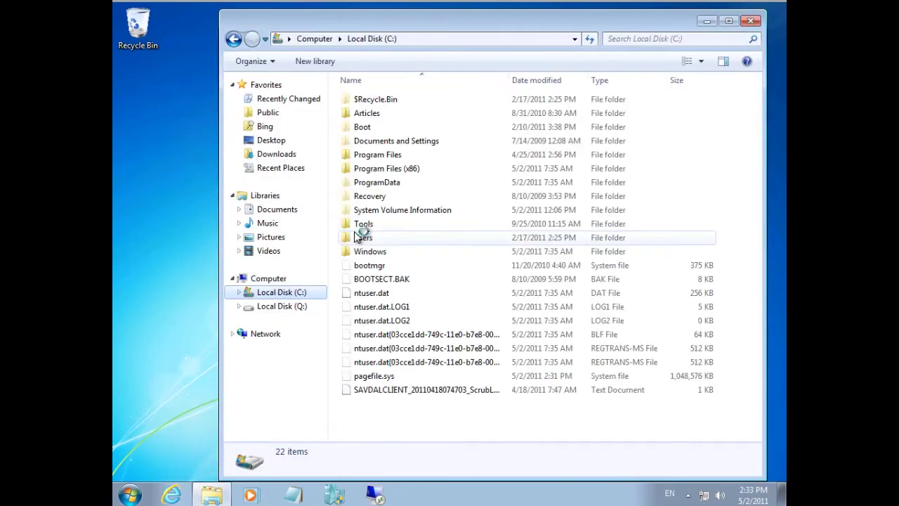
double_click(387, 186)
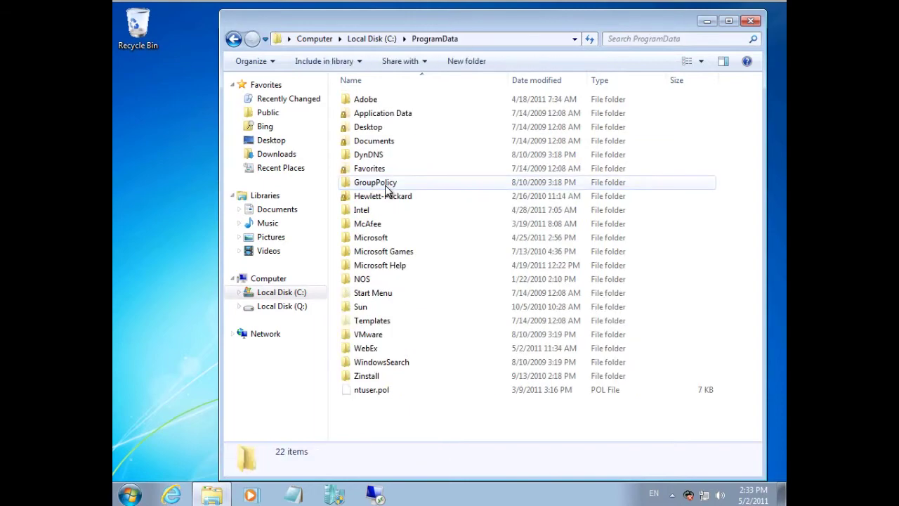
double_click(373, 238)
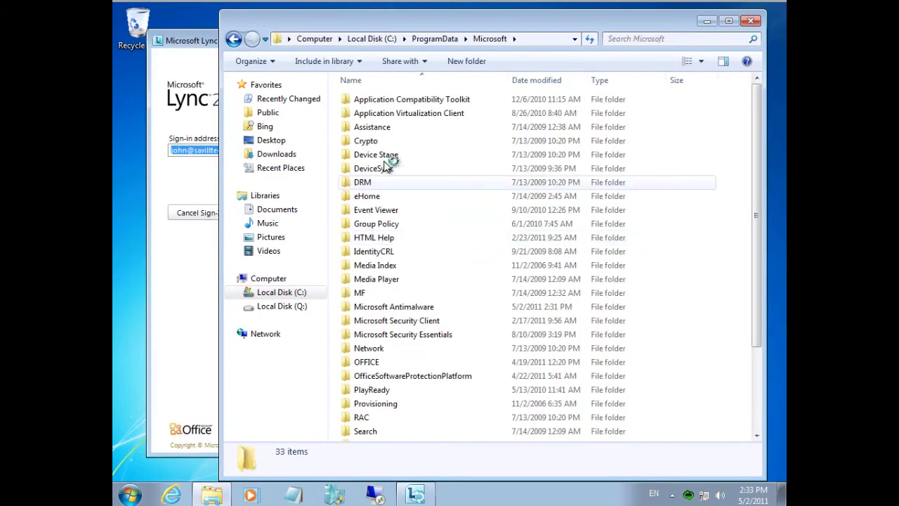
double_click(408, 114)
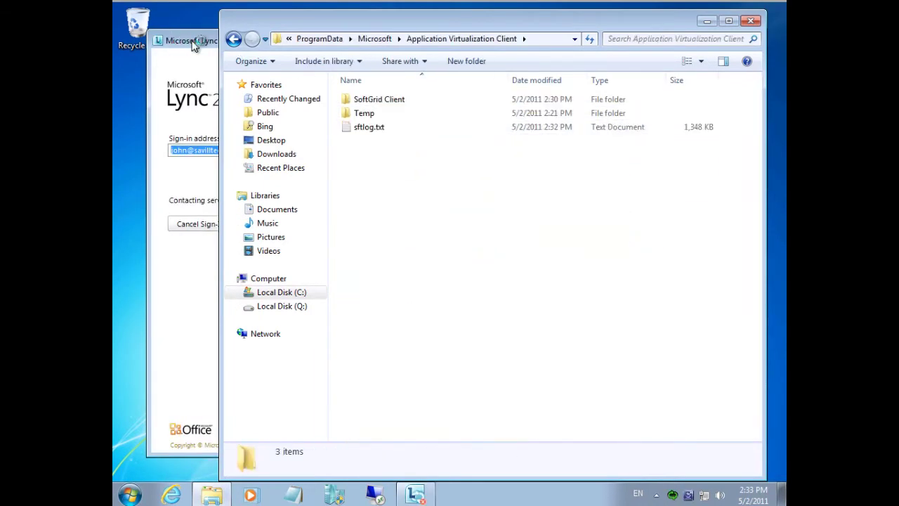
click(309, 41)
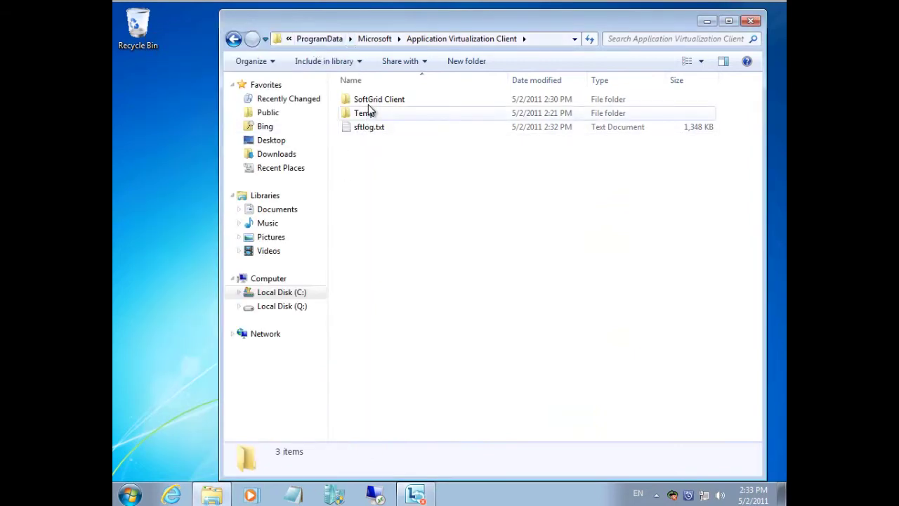
double_click(368, 99)
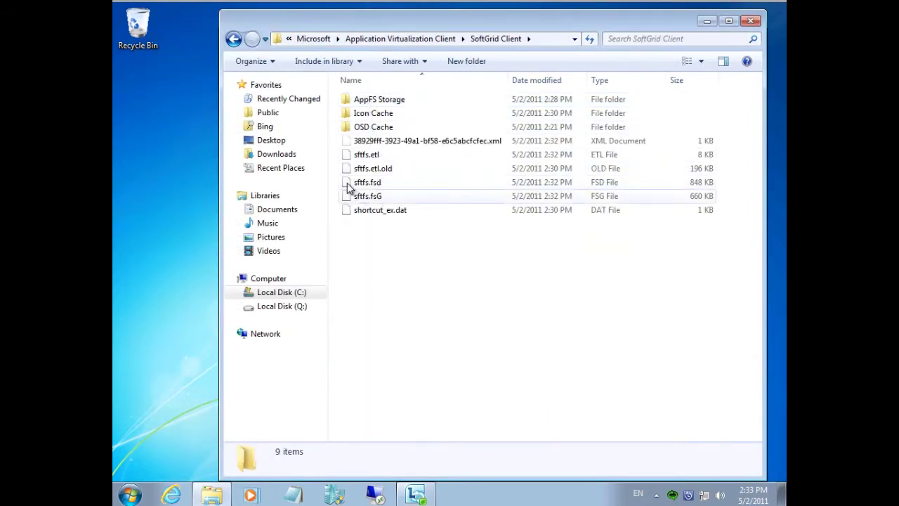
Launch the Application Virtualization Client console and show its Applications list with the package status
click(130, 496)
click(194, 214)
click(342, 292)
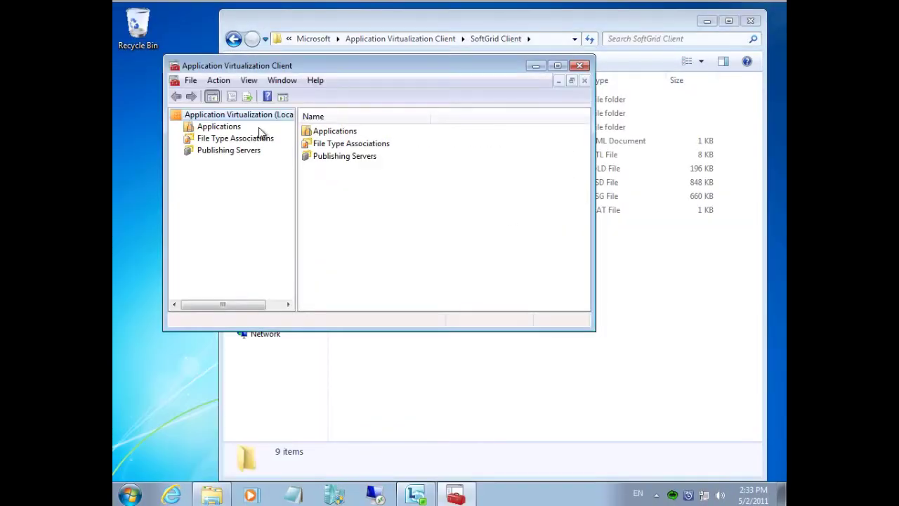
click(215, 128)
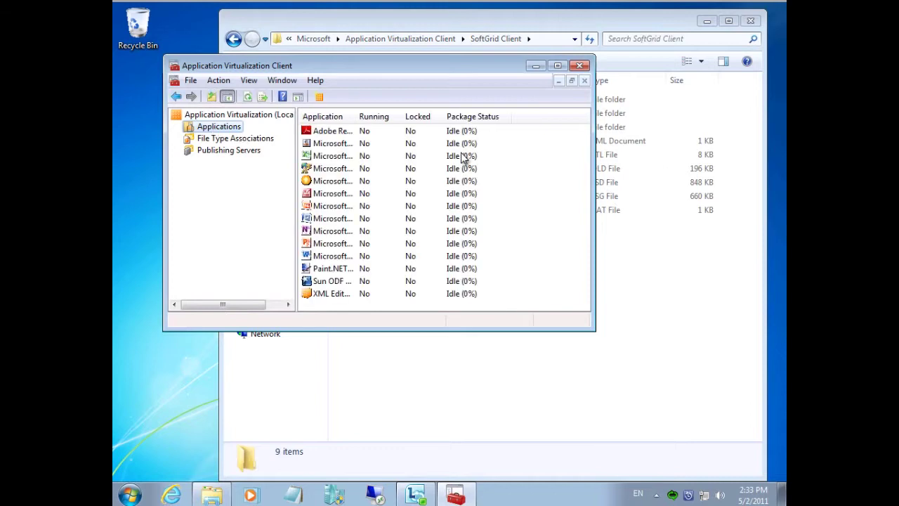
Refresh the publishing server listed in the Application Virtualization Client
click(205, 151)
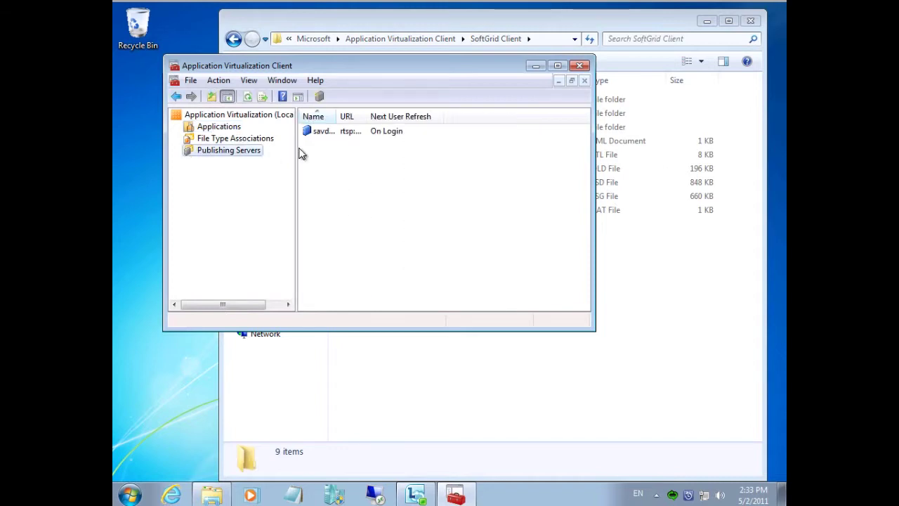
click(317, 132)
click(349, 97)
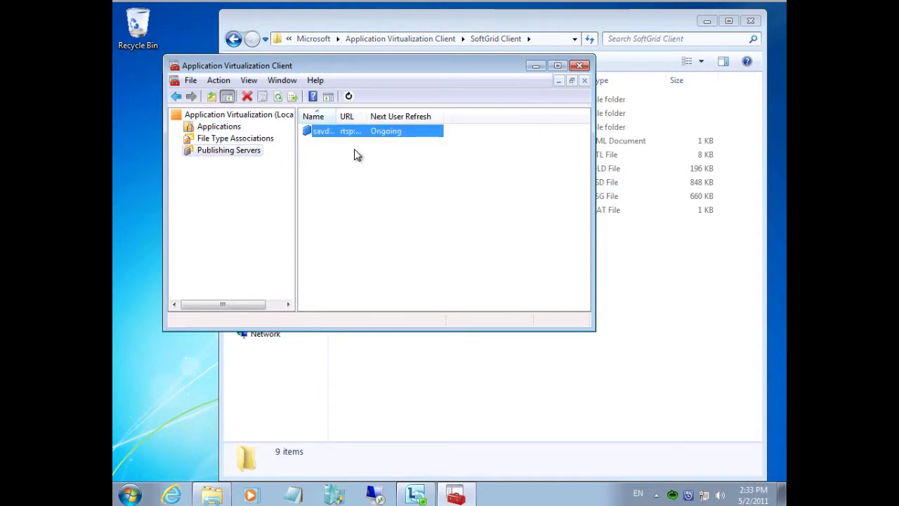
Load all virtual applications in the Applications list into the cache
click(232, 127)
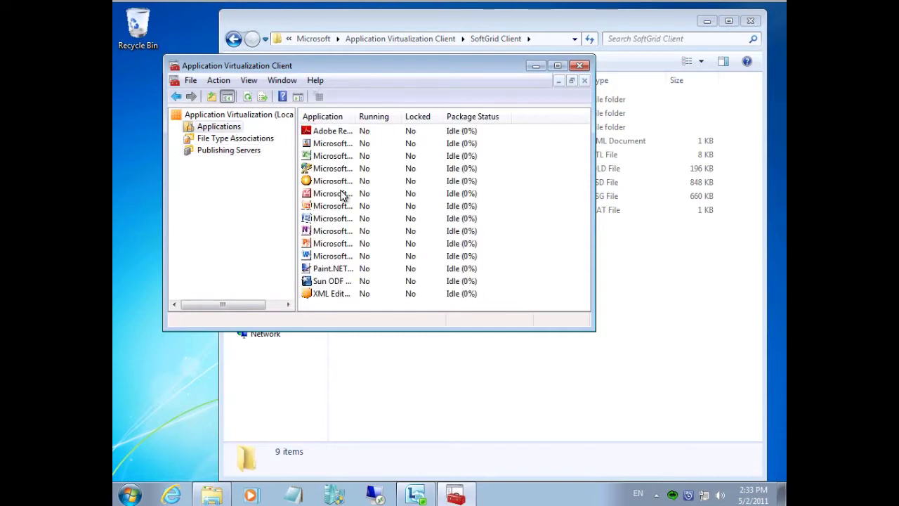
click(342, 194)
key(ctrl+a)
right_click(342, 195)
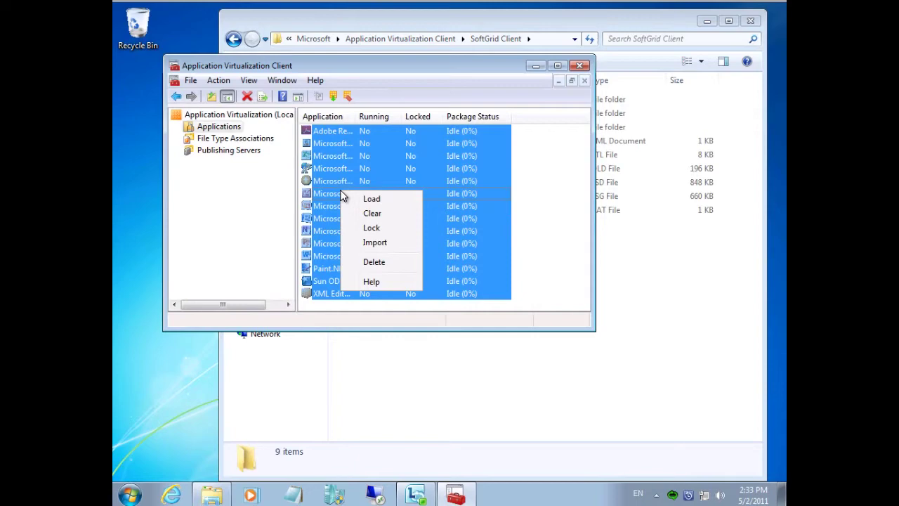
click(370, 200)
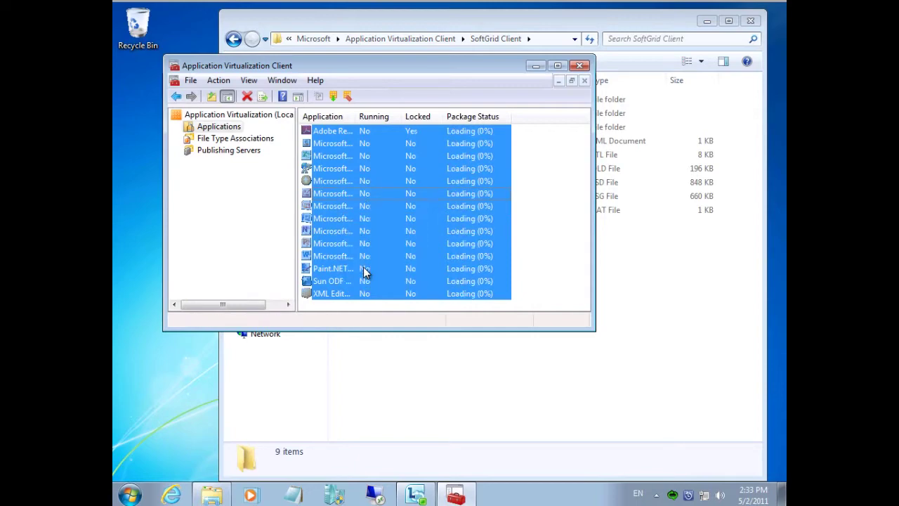
Switch to the SoftGrid Client folder and refresh it twice to check the size of sftfs.fsd
click(622, 286)
right_click(623, 285)
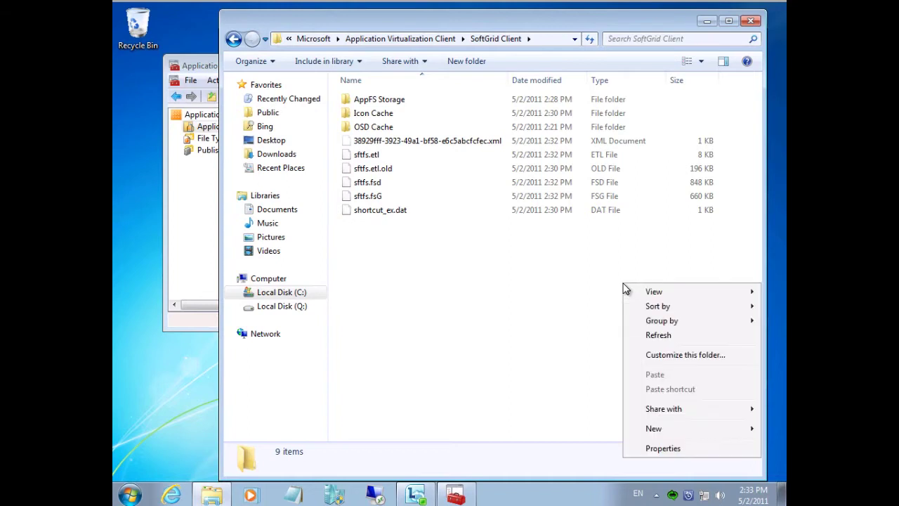
click(653, 337)
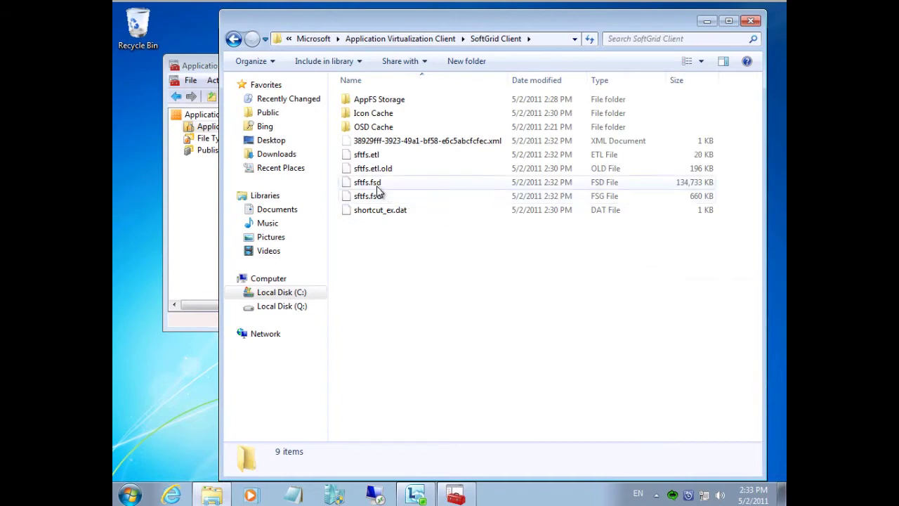
right_click(477, 285)
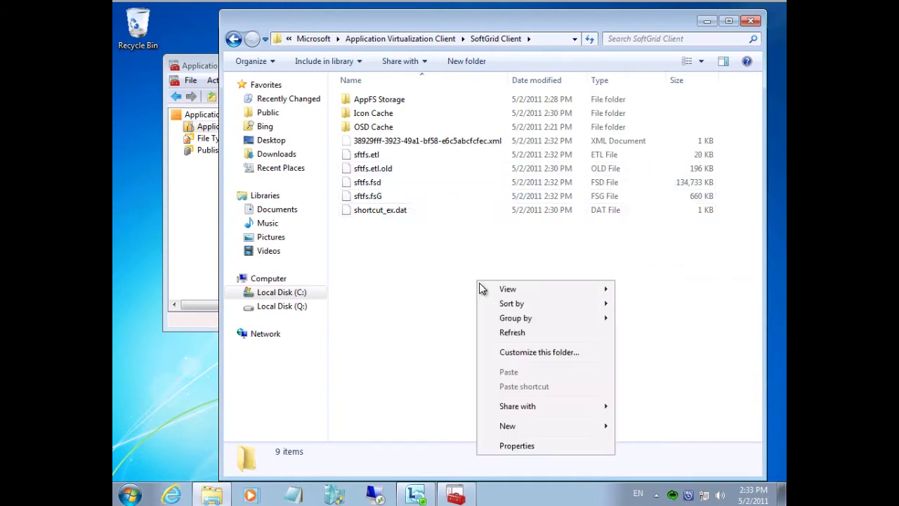
click(508, 333)
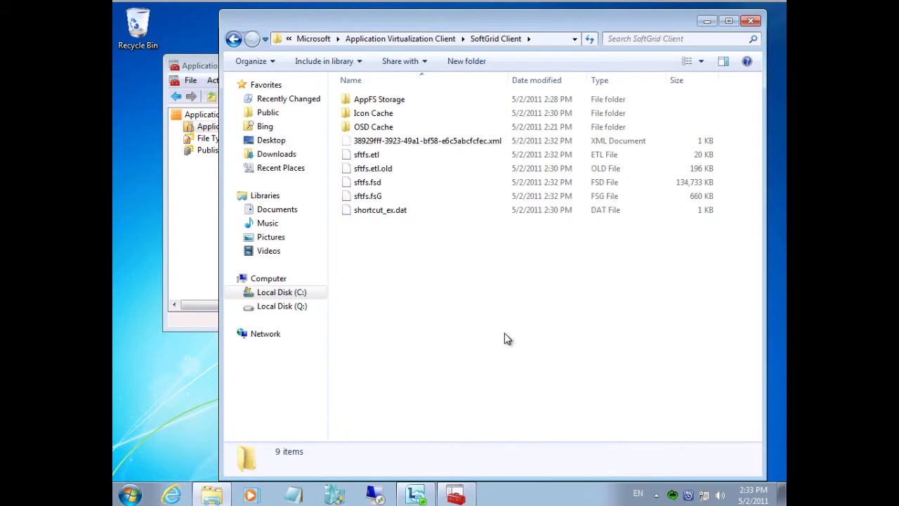
Refresh the virtual applications' package status, and refresh the SoftGrid Client folder to recheck the size of sftfs.fsd
click(203, 67)
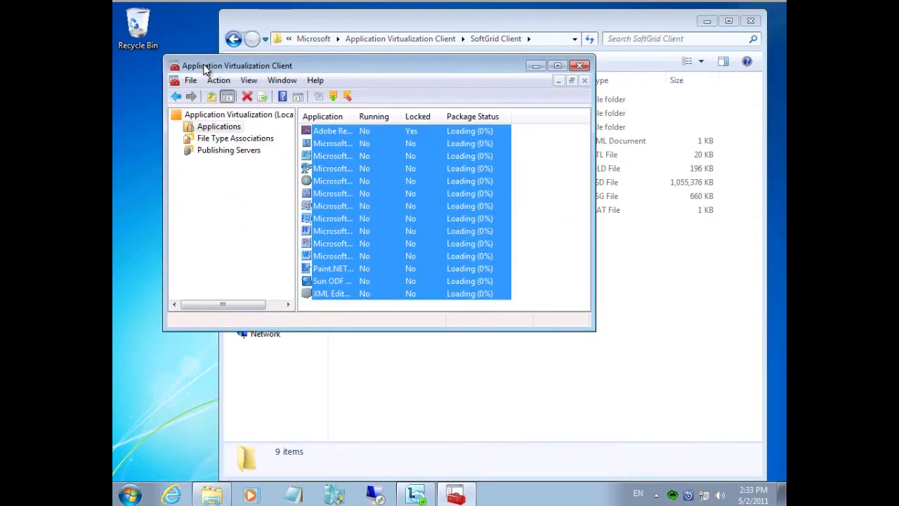
right_click(528, 209)
click(555, 236)
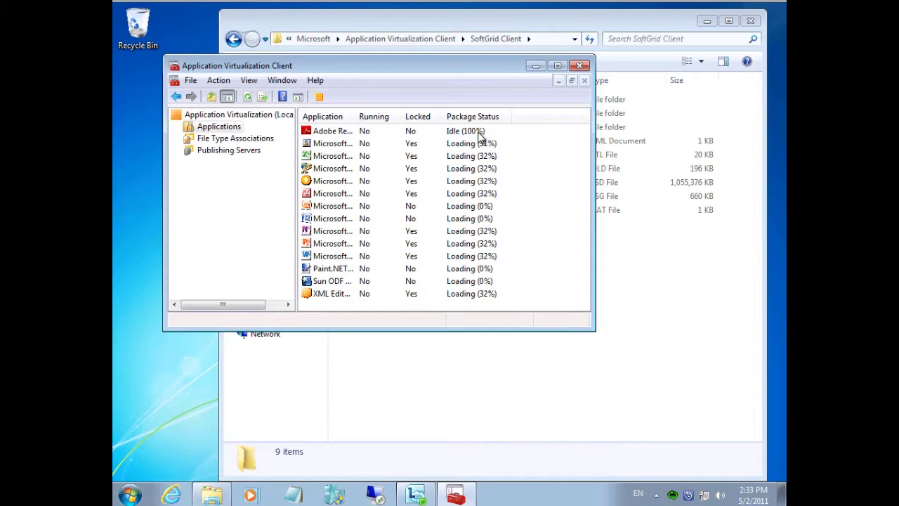
right_click(629, 285)
click(664, 336)
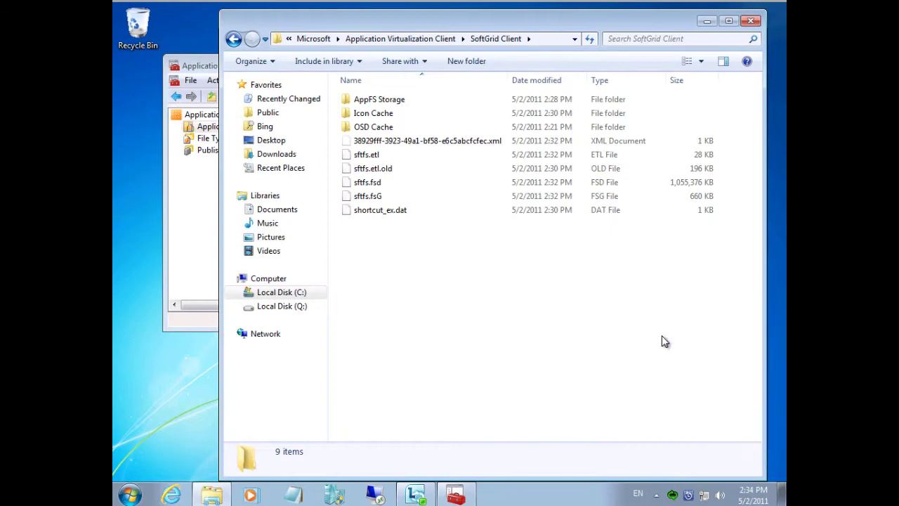
Refresh the Applications list in the virtualization console and widen its Application column to show more of the names
click(201, 67)
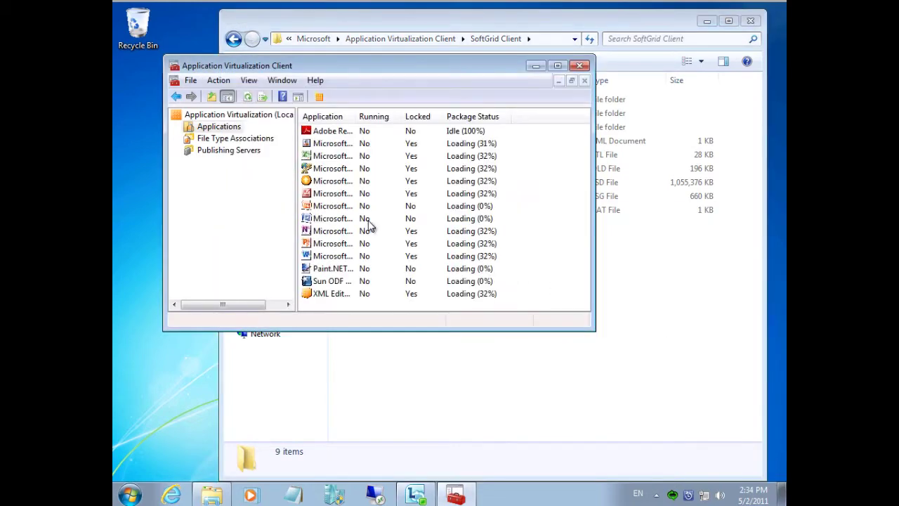
right_click(221, 132)
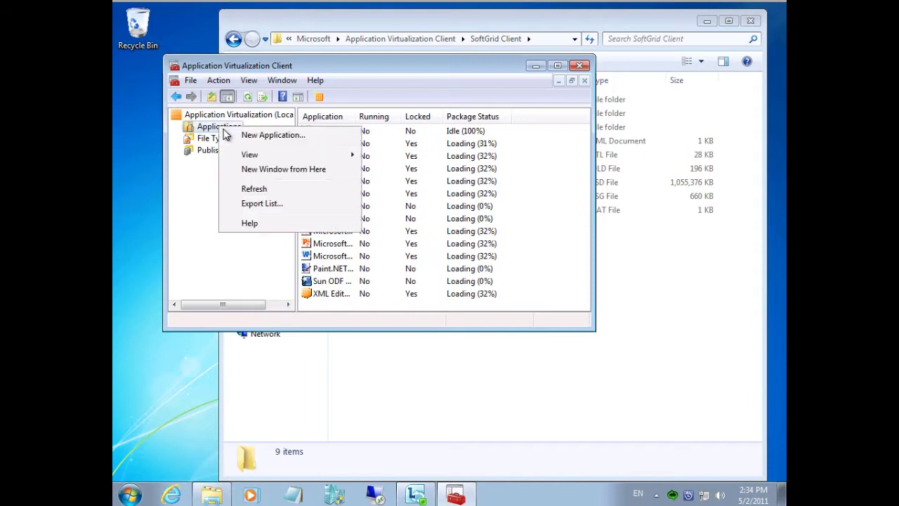
click(260, 191)
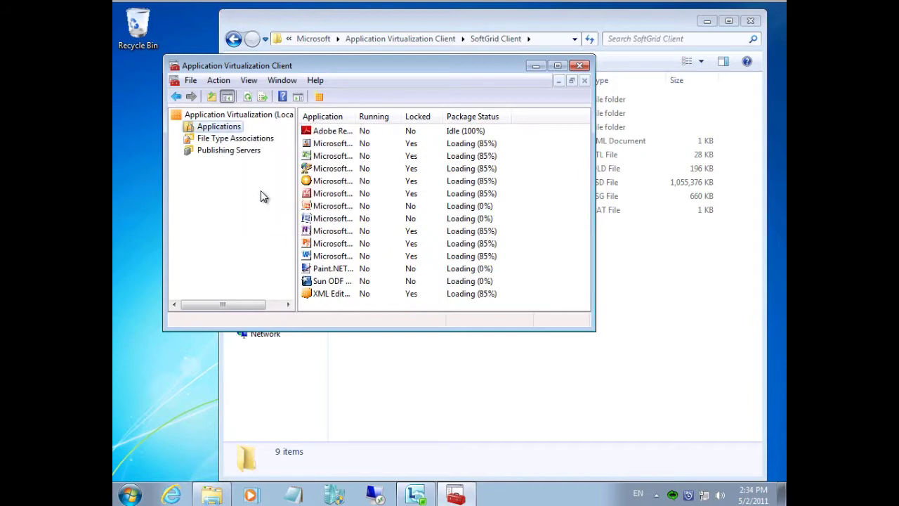
drag(354, 117, 415, 116)
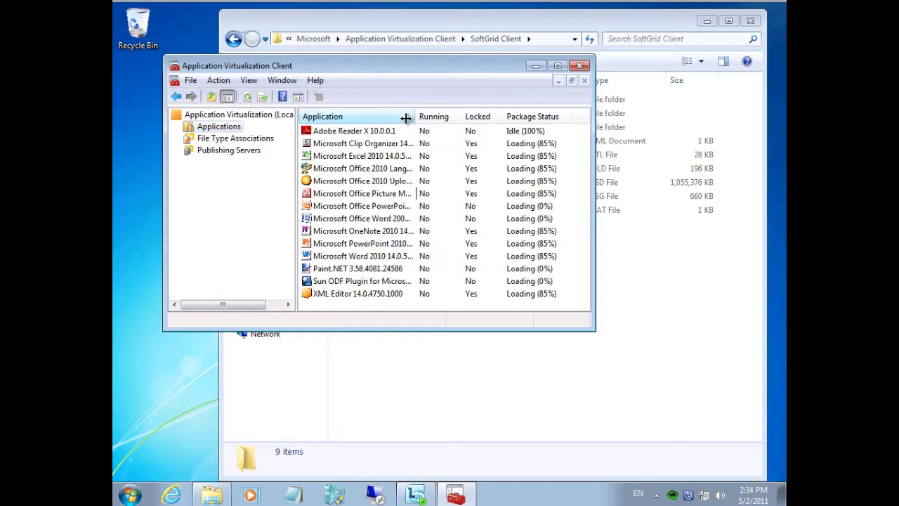
Refresh the SoftGrid Client folder once, and refresh the Applications list twice to follow the package loading progress
right_click(538, 382)
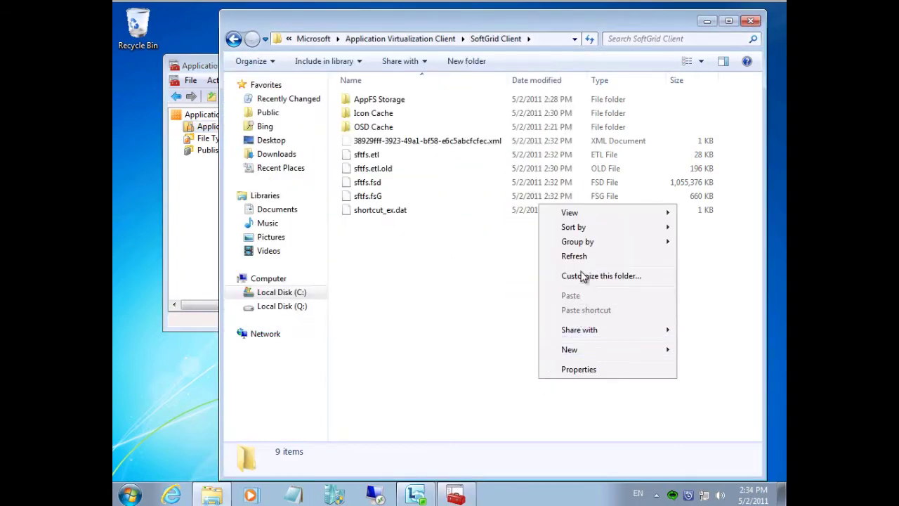
click(580, 257)
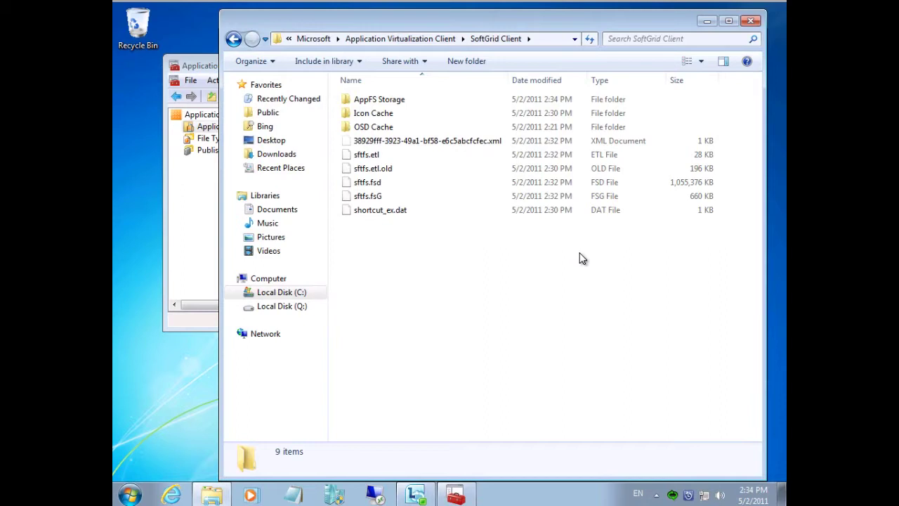
click(205, 67)
right_click(237, 132)
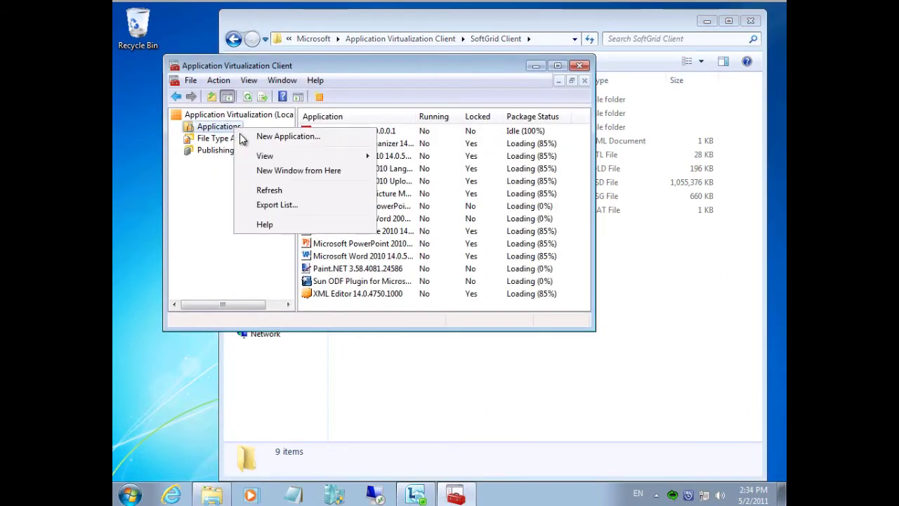
click(272, 188)
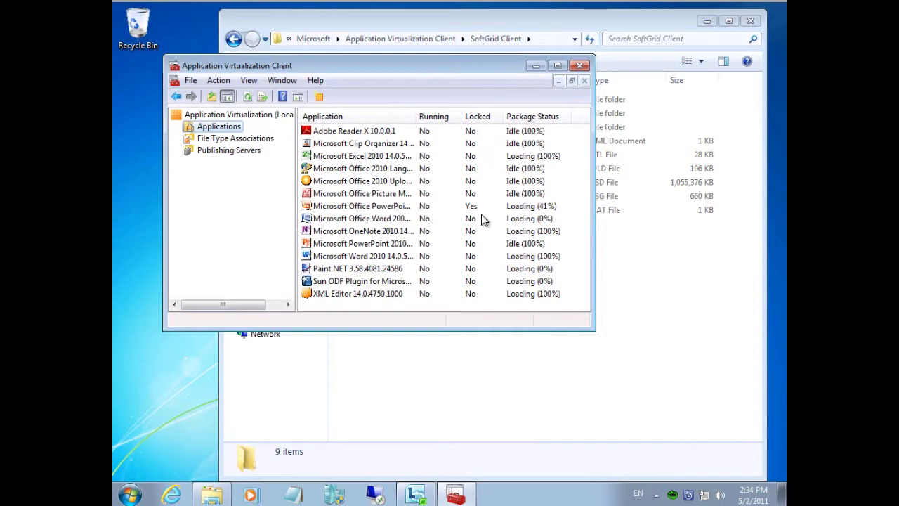
right_click(230, 129)
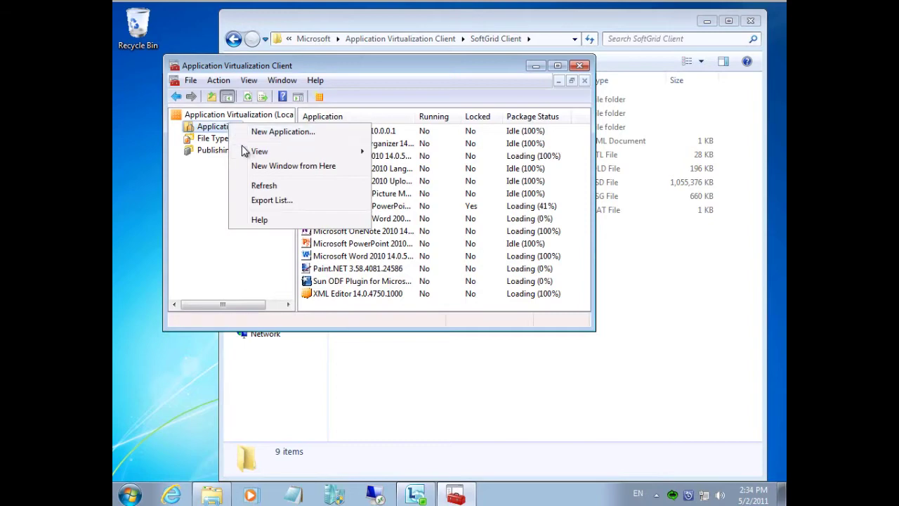
click(263, 186)
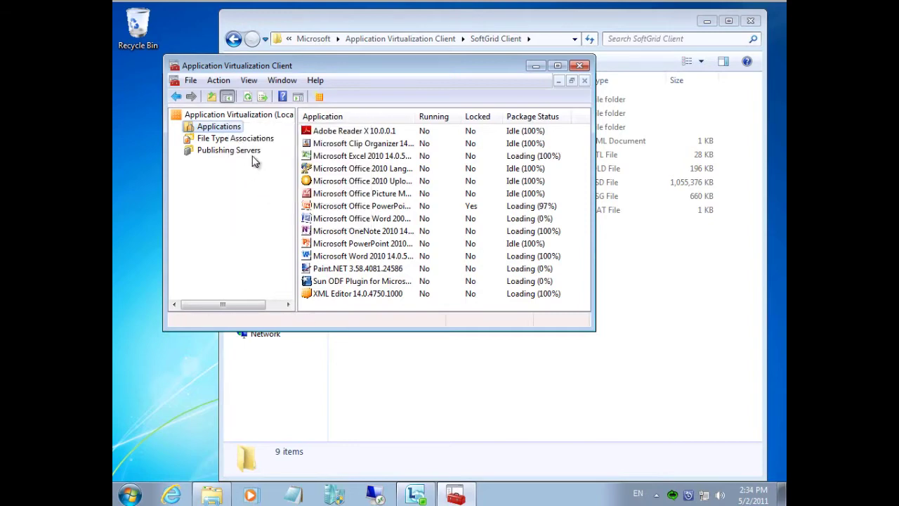
Refresh the Applications list repeatedly, eight times in all, to follow the loading of the remaining packages up to completion
right_click(230, 129)
click(261, 188)
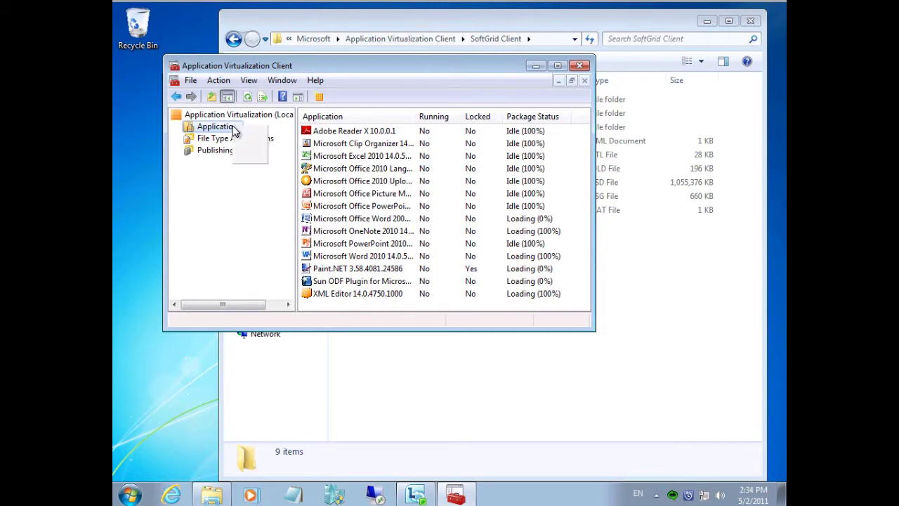
right_click(232, 129)
click(271, 190)
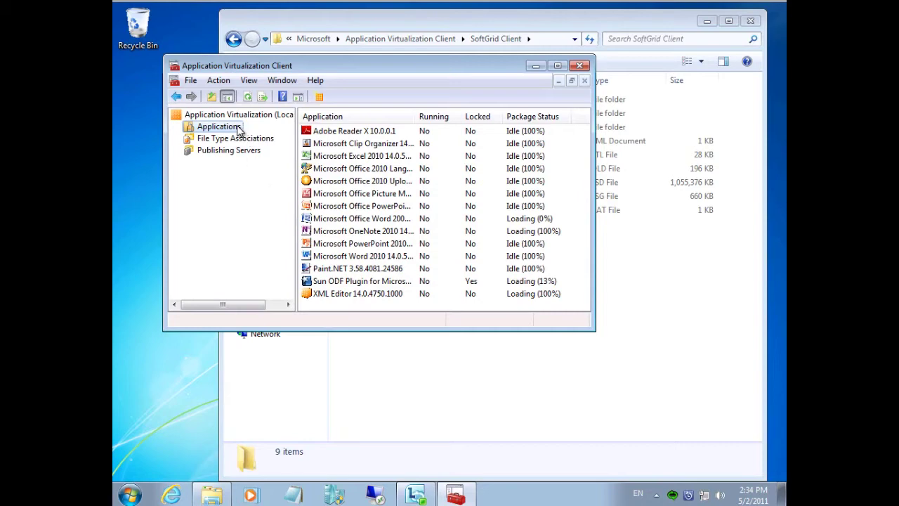
right_click(238, 127)
click(274, 190)
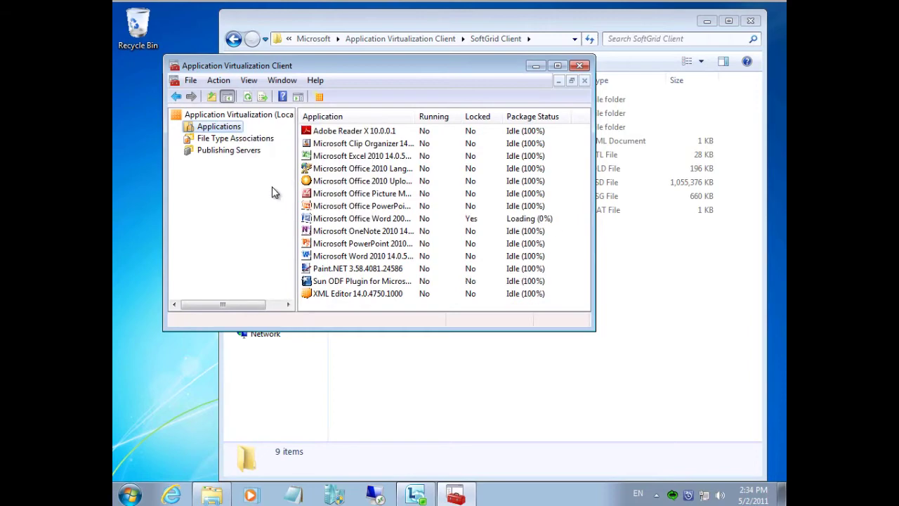
right_click(231, 131)
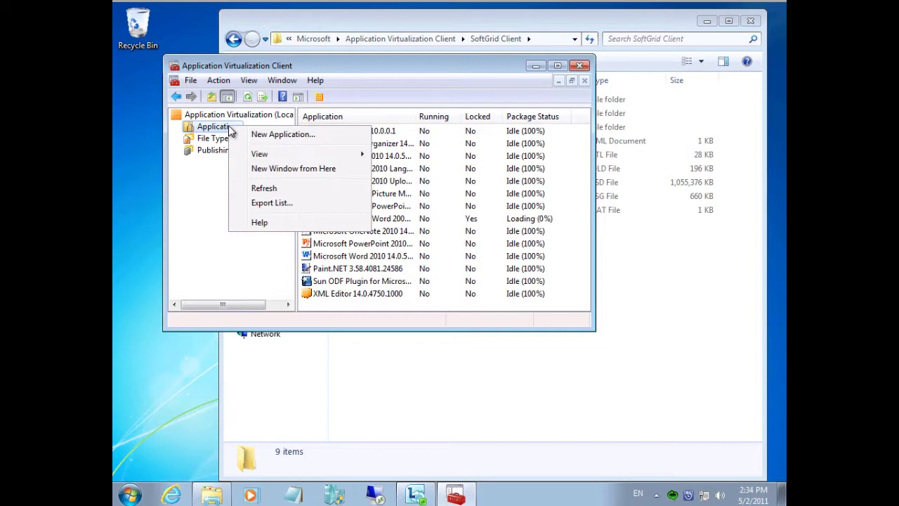
click(264, 192)
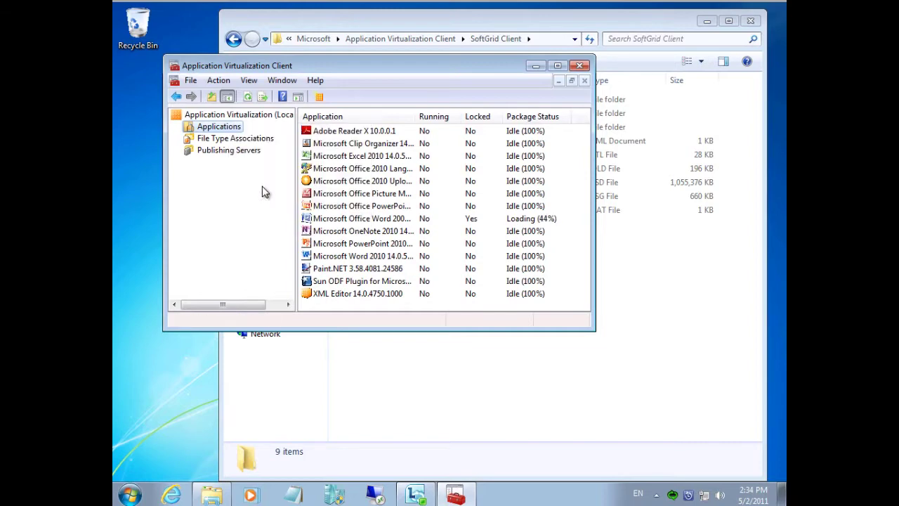
right_click(226, 126)
click(261, 187)
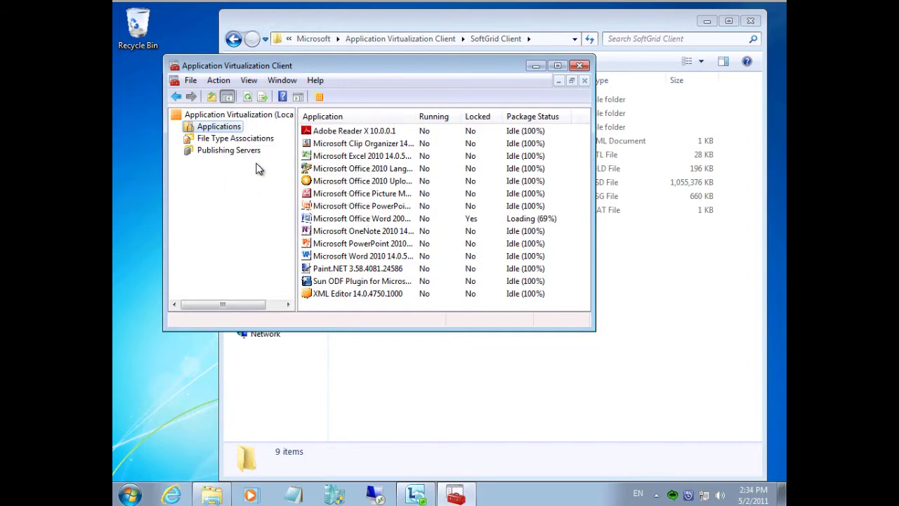
right_click(233, 131)
click(259, 192)
right_click(231, 126)
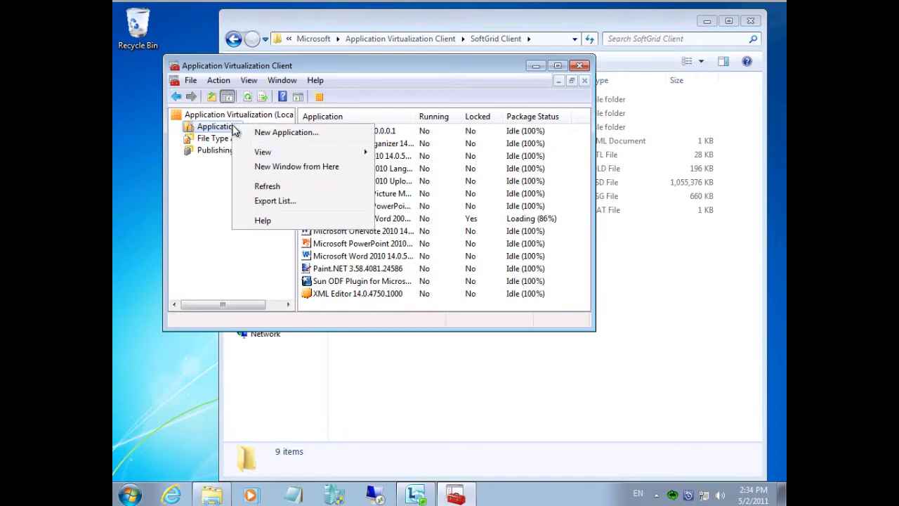
click(266, 187)
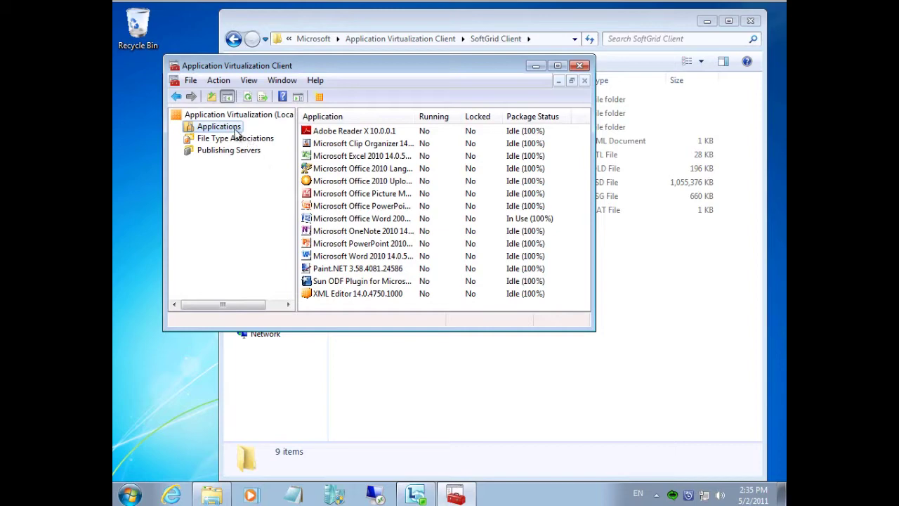
right_click(234, 128)
click(263, 188)
Return to the SoftGrid Client folder and refresh it to check the cache file sftfs.fsd
click(496, 359)
right_click(512, 273)
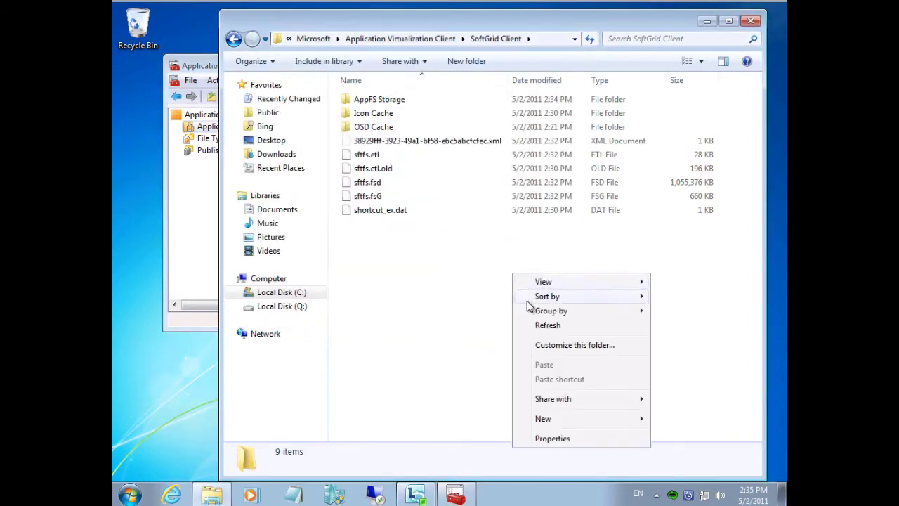
click(554, 327)
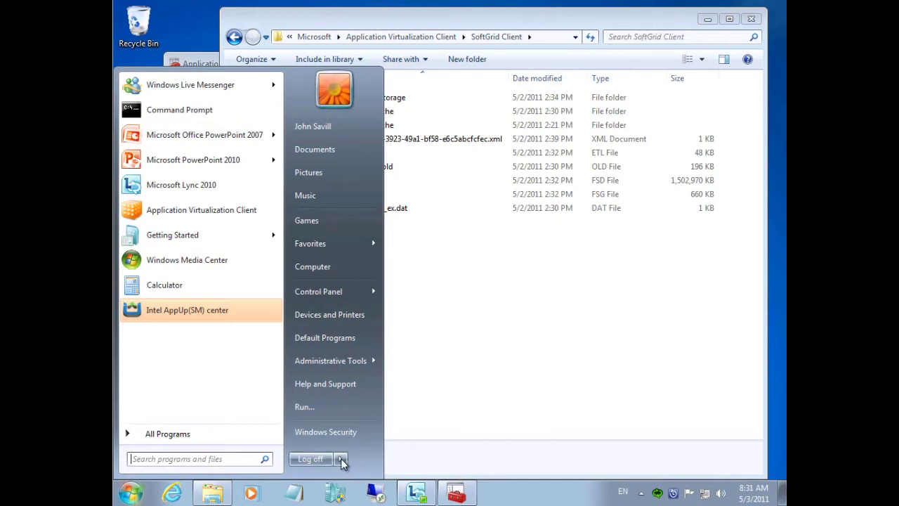
Shut down the client computer immediately by running the command shutdown /s /t 0
click(341, 459)
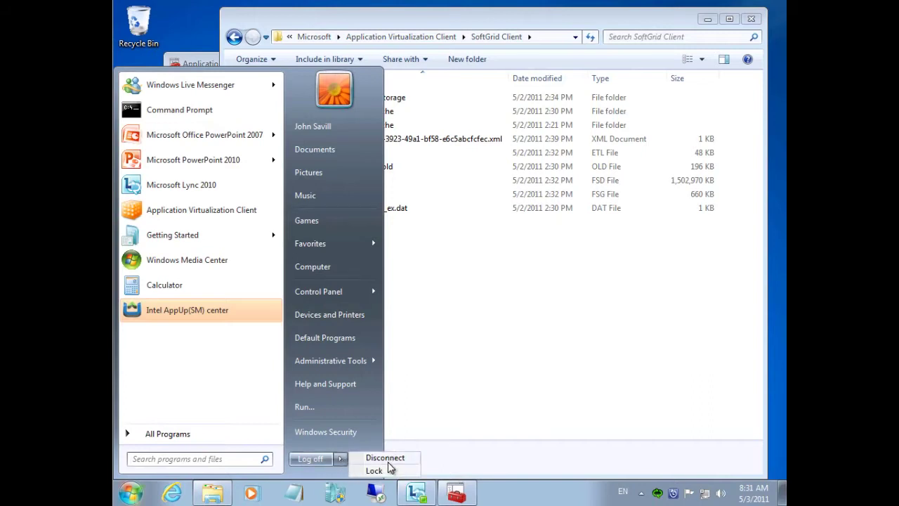
click(211, 460)
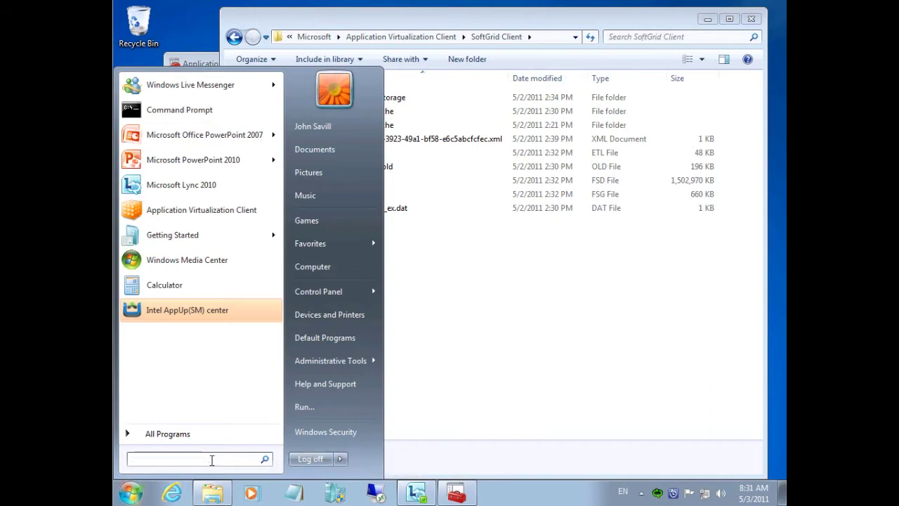
text(shutdown /s /t 0)
key(Return)
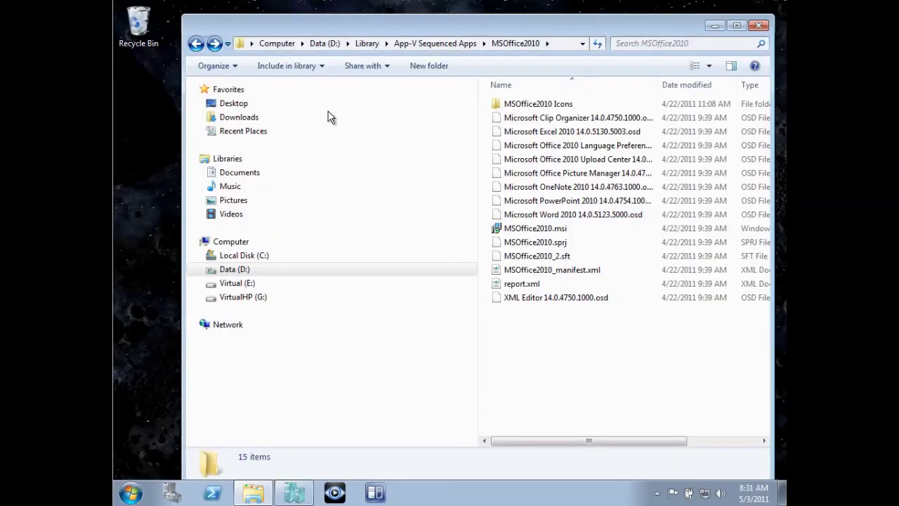
On the host, open Virtuals\savdalclient.savilltech.net\Virtual Hard Disks on VirtualHP (G:), and check the client virtual machine's state in Hyper-V Manager
click(244, 301)
double_click(536, 133)
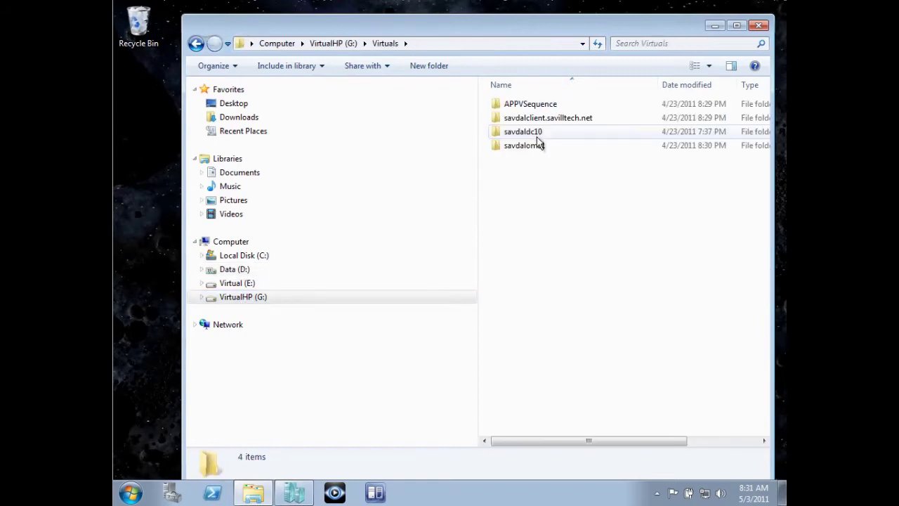
double_click(559, 121)
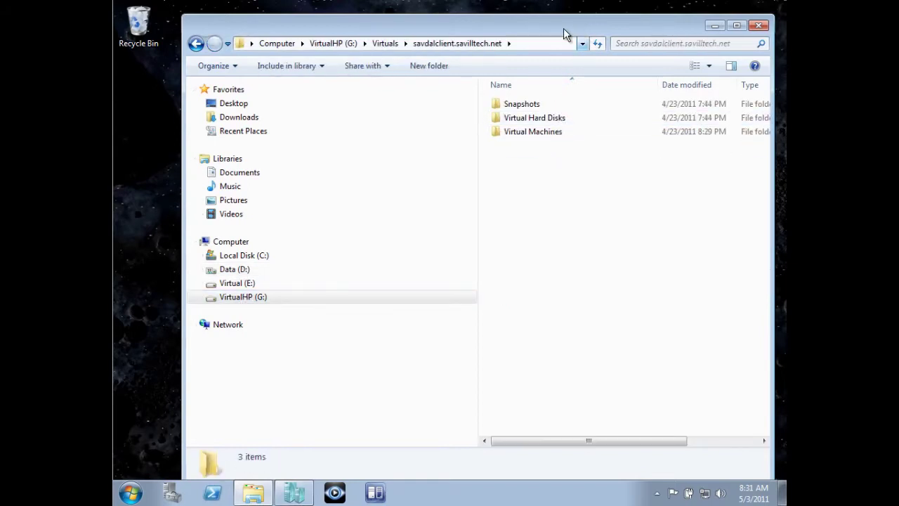
drag(563, 28, 531, 24)
double_click(512, 114)
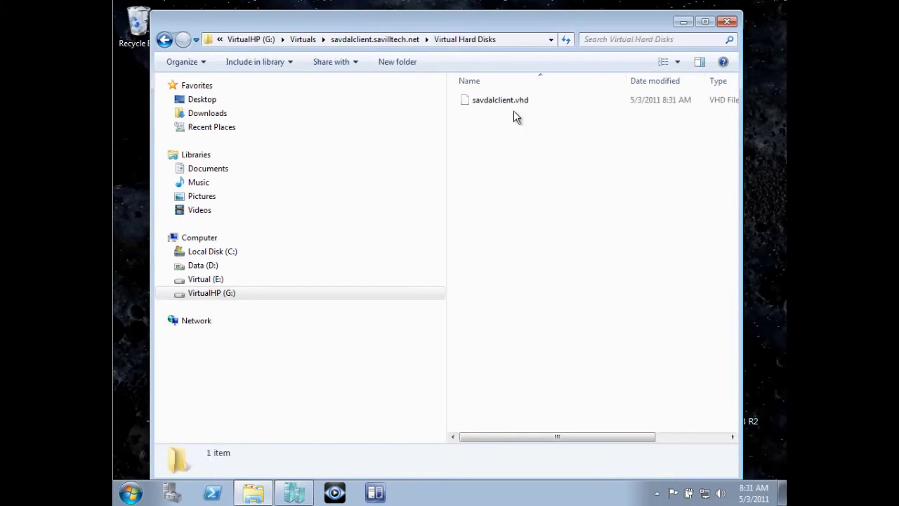
click(293, 491)
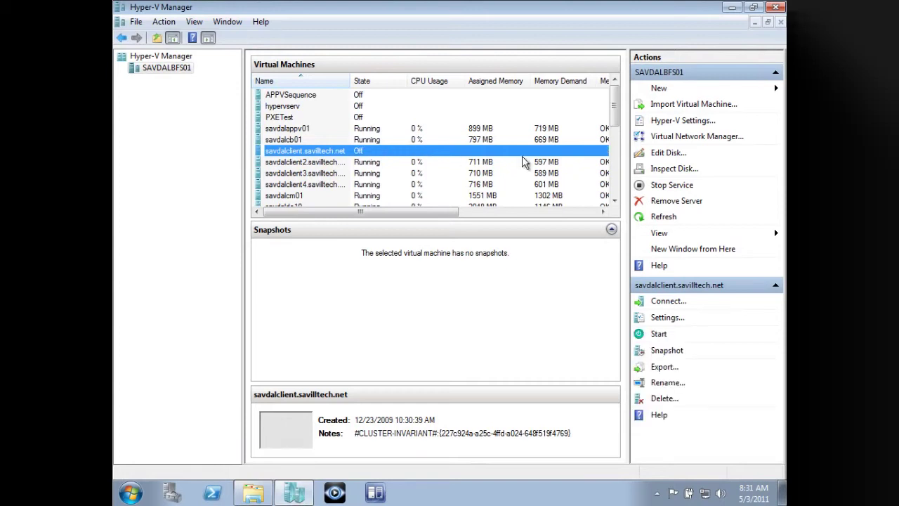
click(732, 8)
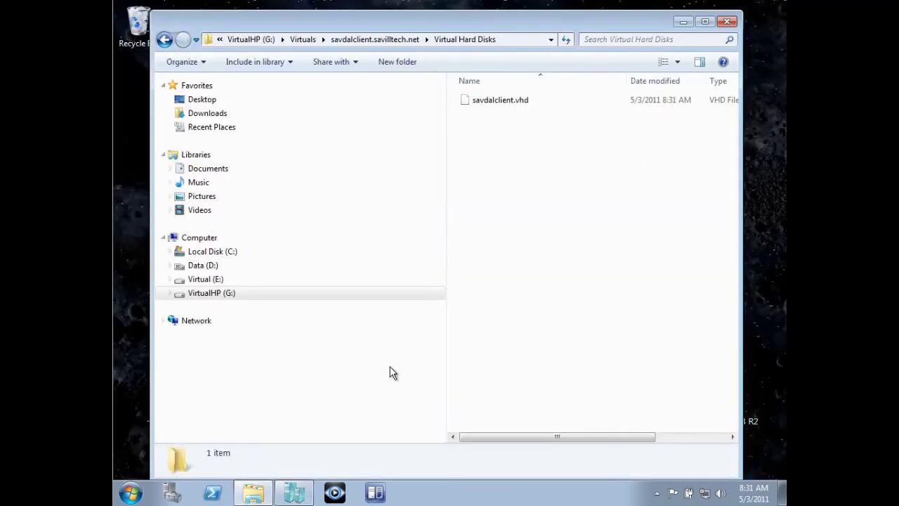
Launch Disk Management through the Run dialog and enlarge its window to show more of the disks
key(super+r)
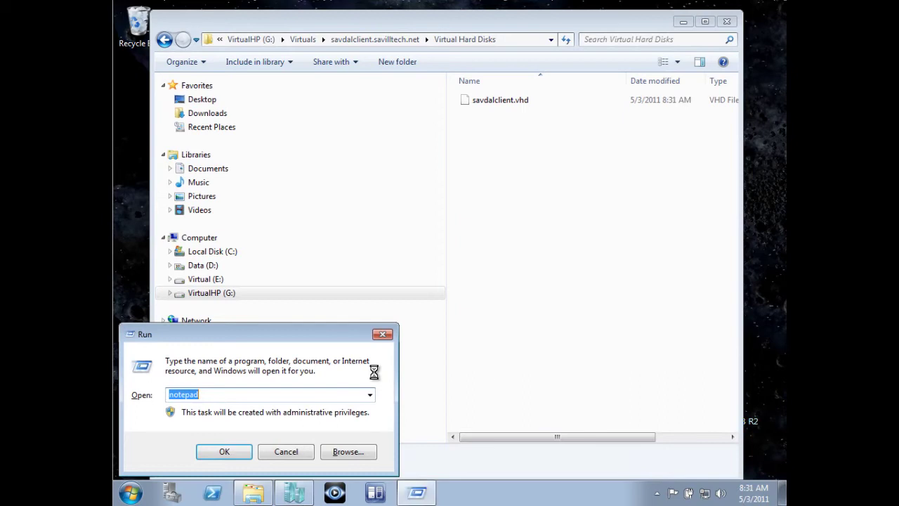
text(disk)
key(Down)
key(Return)
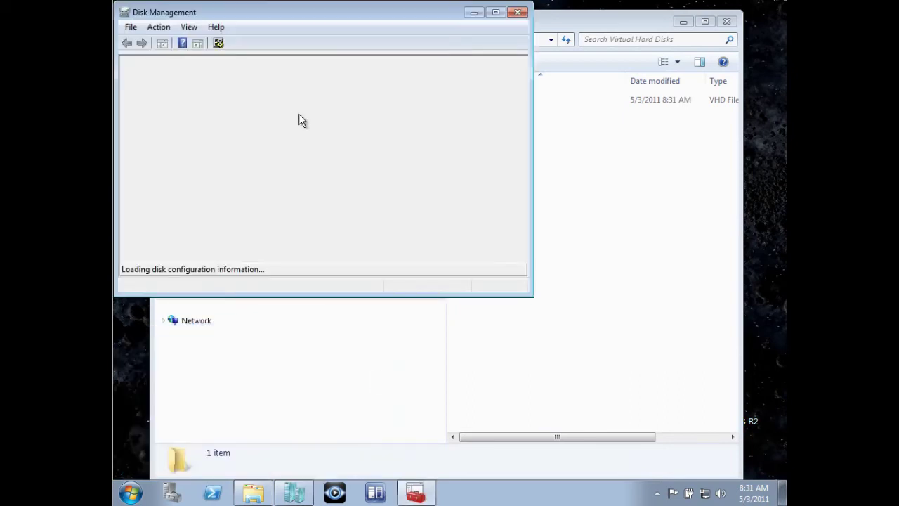
drag(531, 296, 588, 391)
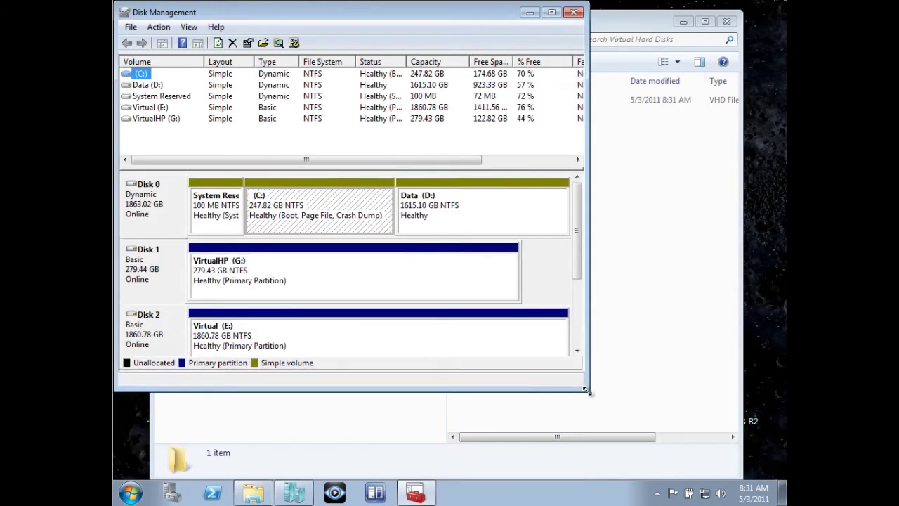
click(144, 132)
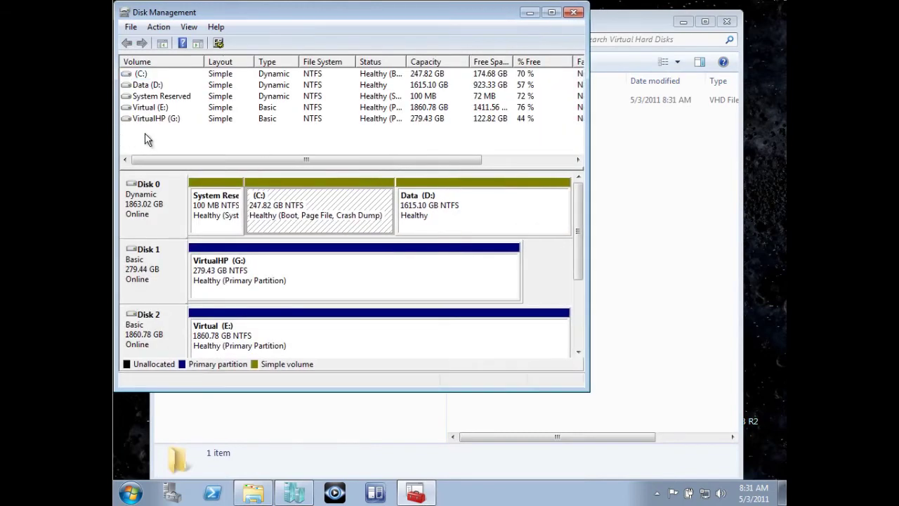
Attach savdalclient.vhd from the client's Virtual Hard Disks folder as a read-only virtual hard disk
click(158, 28)
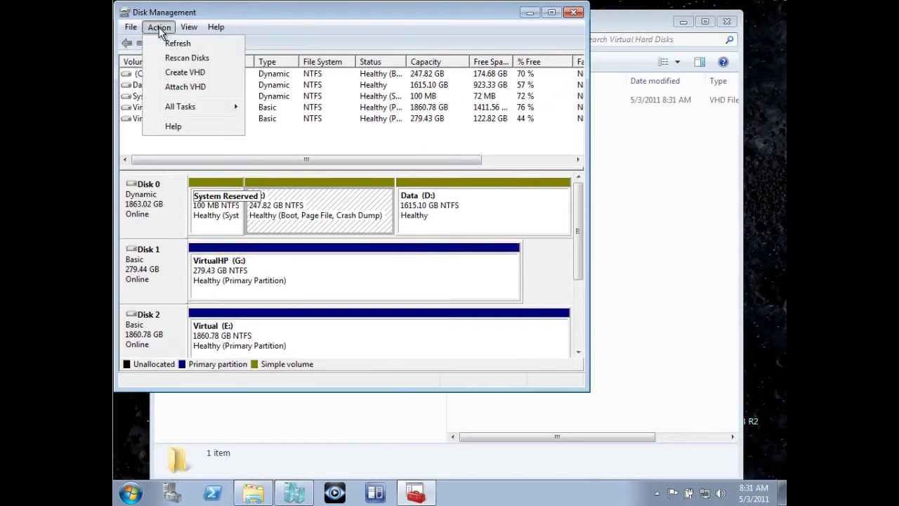
click(172, 87)
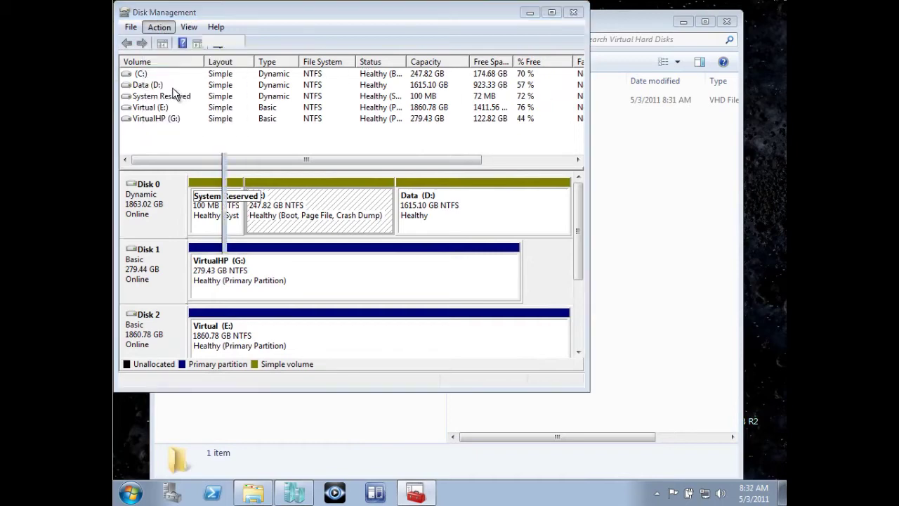
click(437, 198)
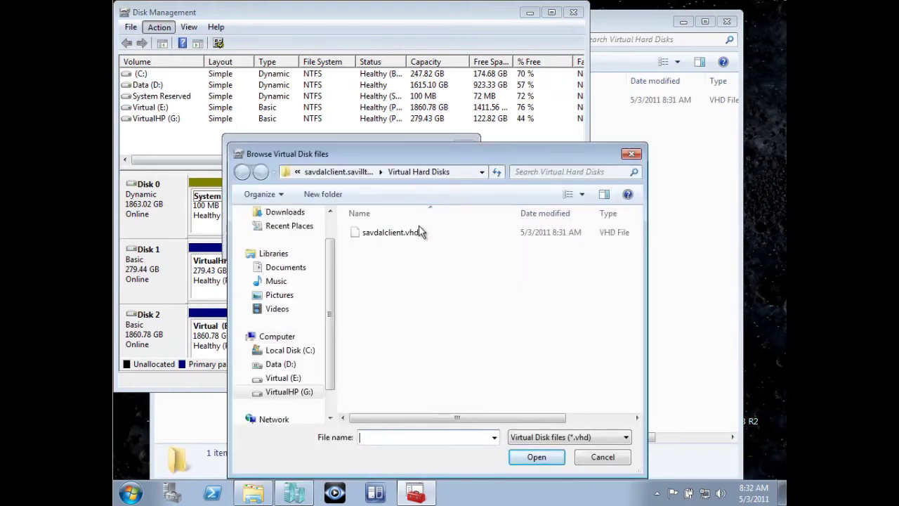
click(403, 234)
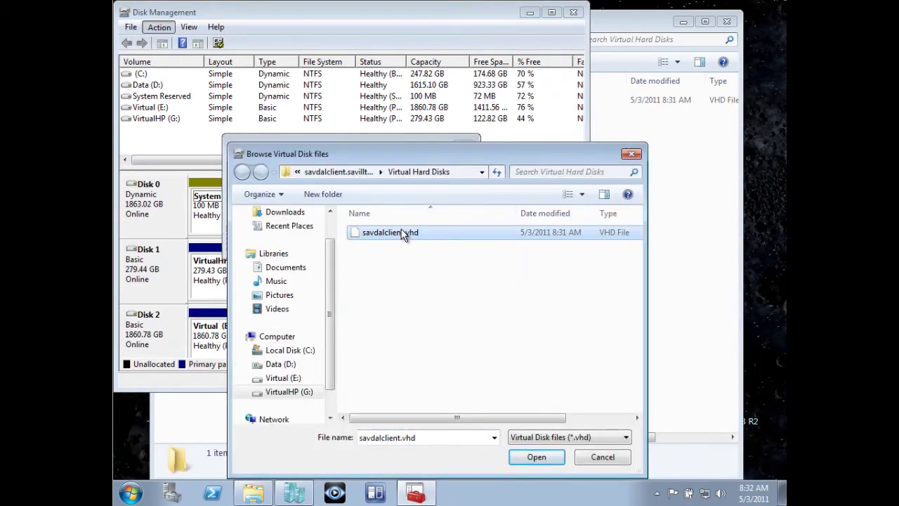
click(538, 457)
click(239, 216)
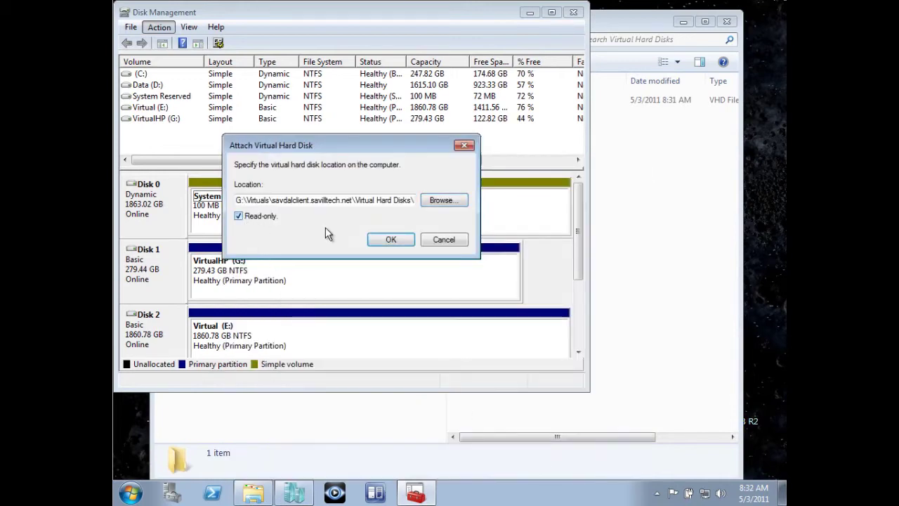
click(392, 239)
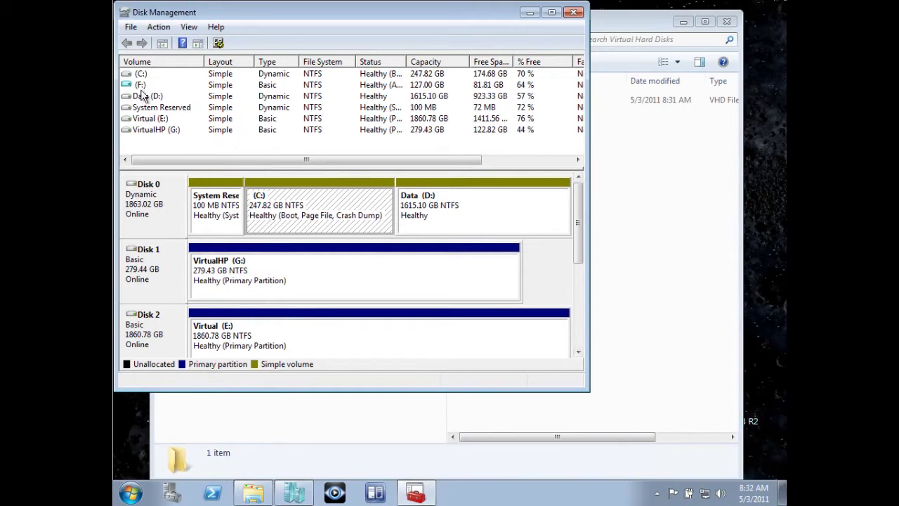
In Windows Explorer, open ProgramData\Microsoft\Application Virtualization Client\SoftGrid Client on the attached Local Disk (F:)
click(256, 494)
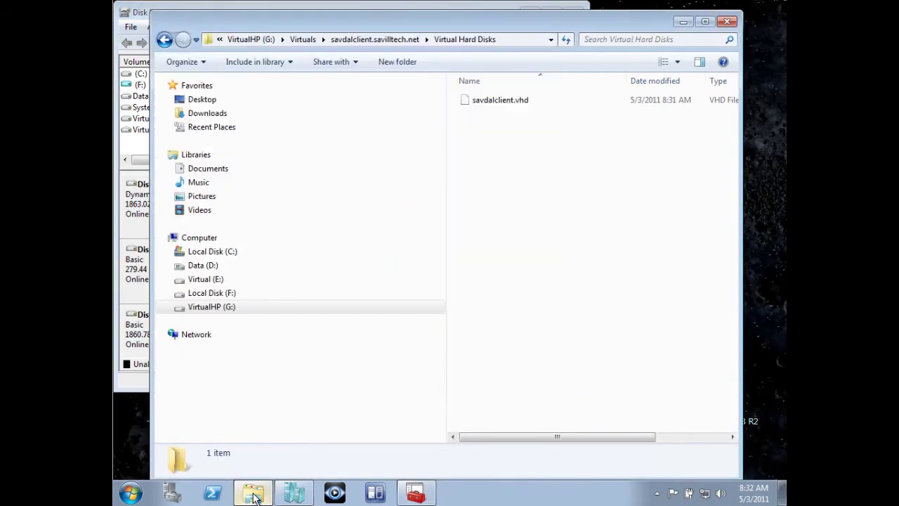
click(215, 295)
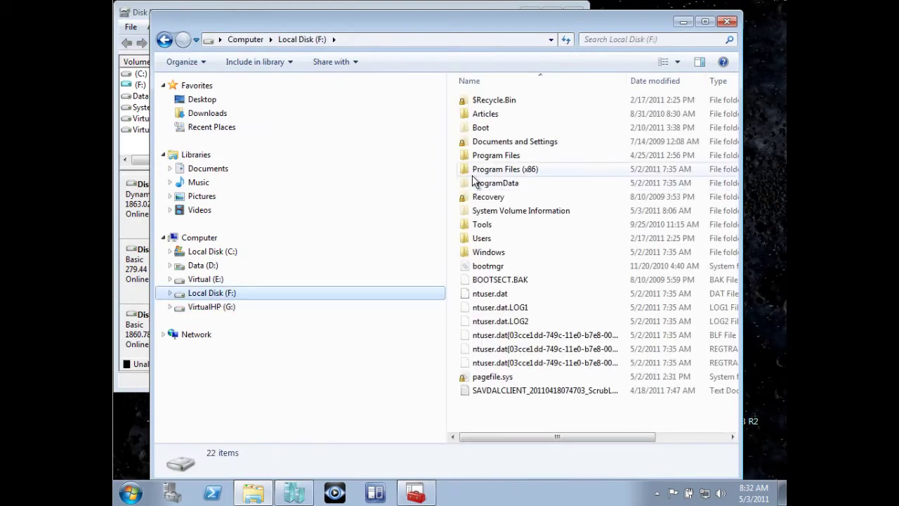
double_click(491, 182)
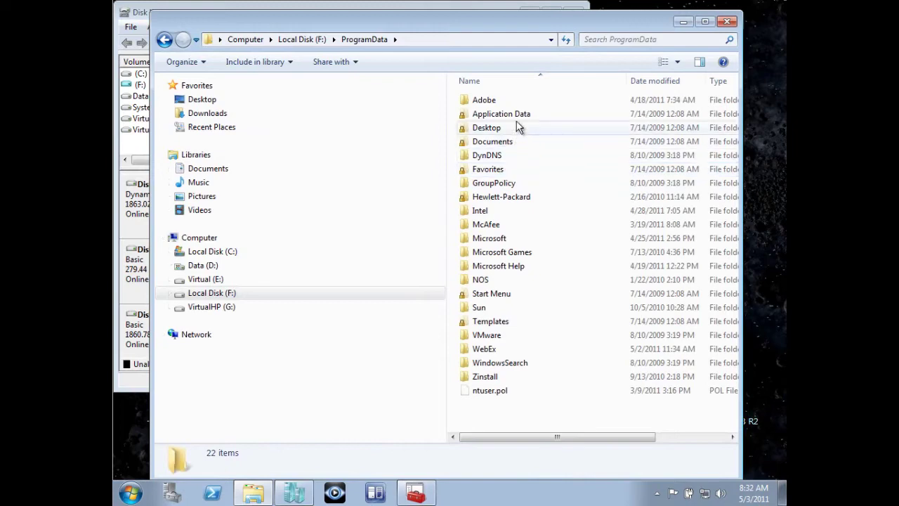
double_click(497, 240)
double_click(552, 115)
double_click(521, 97)
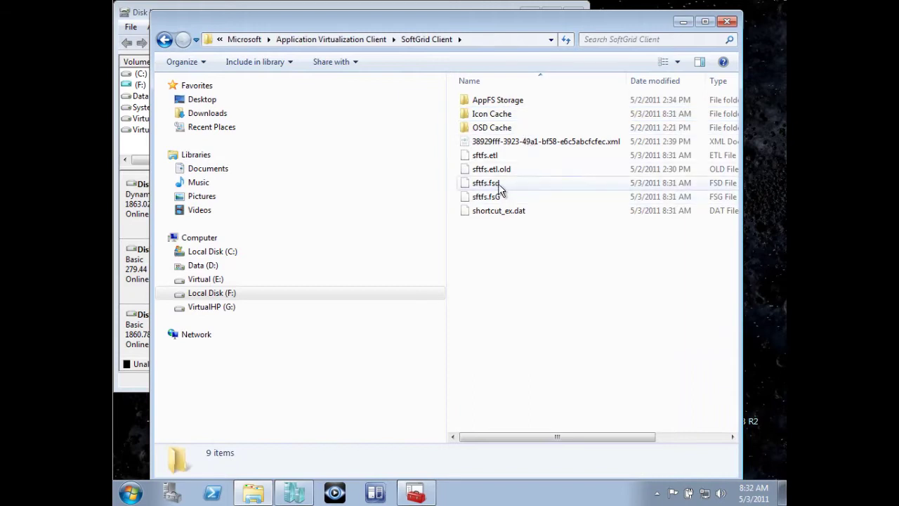
Check the size of sftfs.fsd in the SoftGrid Client folder and copy the file
click(499, 184)
drag(604, 436, 674, 440)
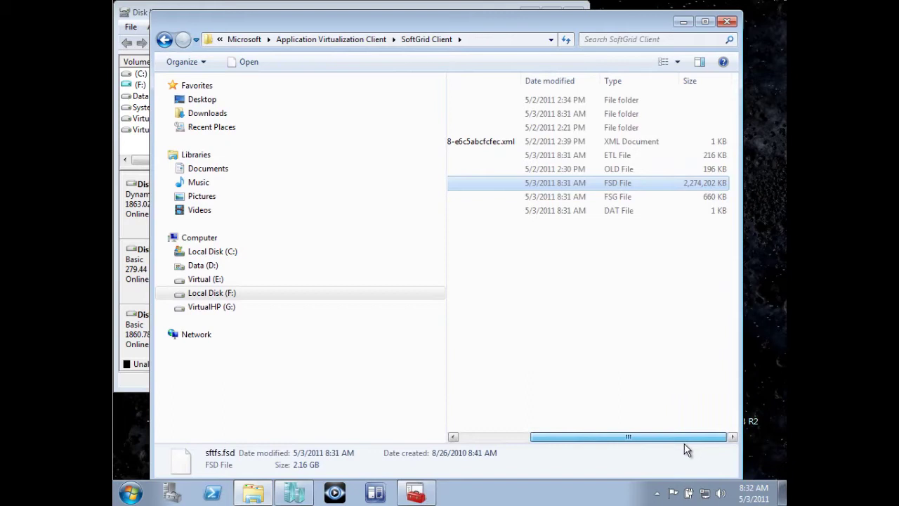
drag(676, 449, 582, 445)
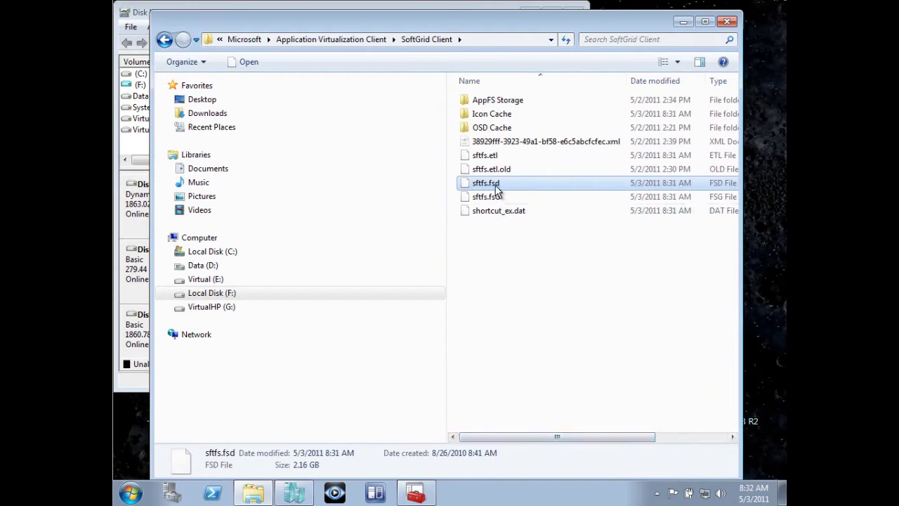
right_click(554, 183)
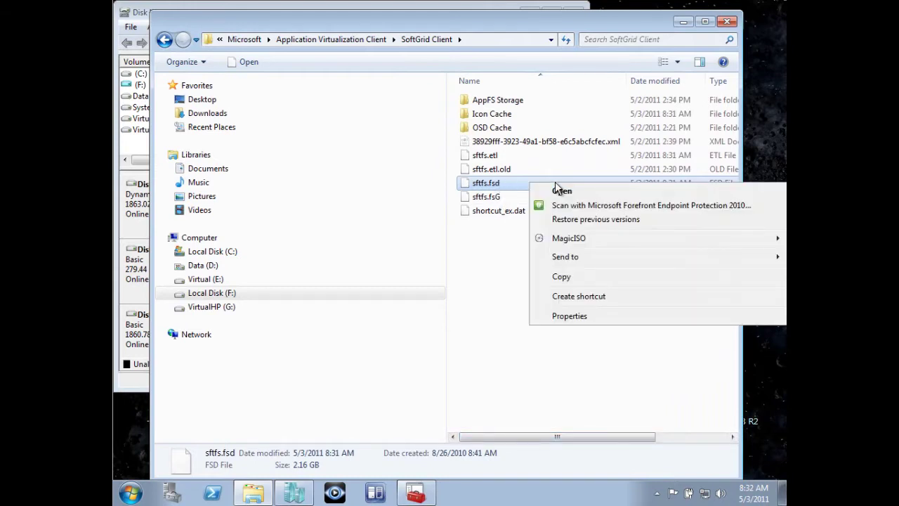
click(561, 277)
Create a folder named App-VCache on Data (D:) and paste the copied sftfs.fsd into it
click(245, 495)
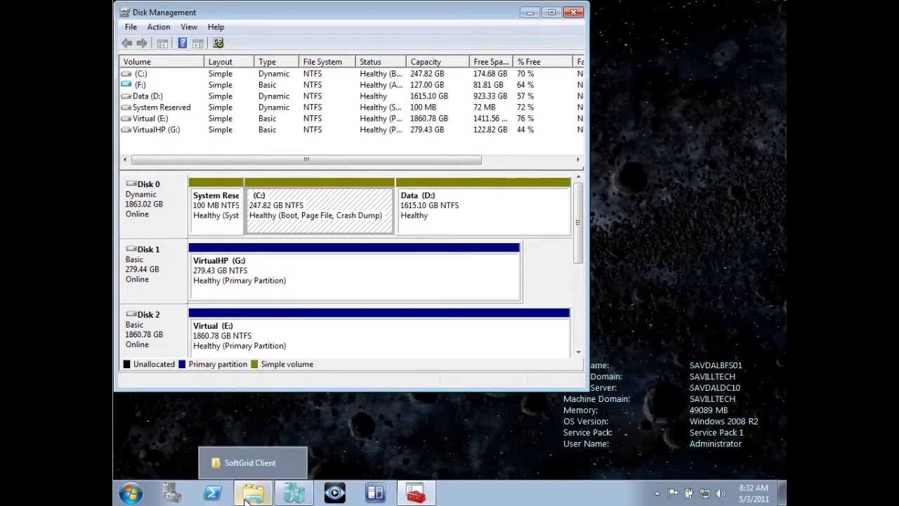
click(246, 495)
click(210, 266)
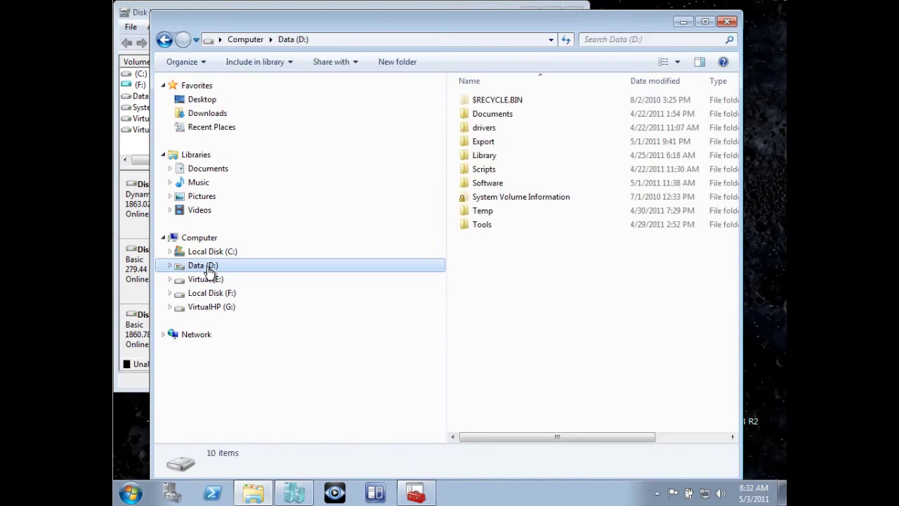
right_click(476, 254)
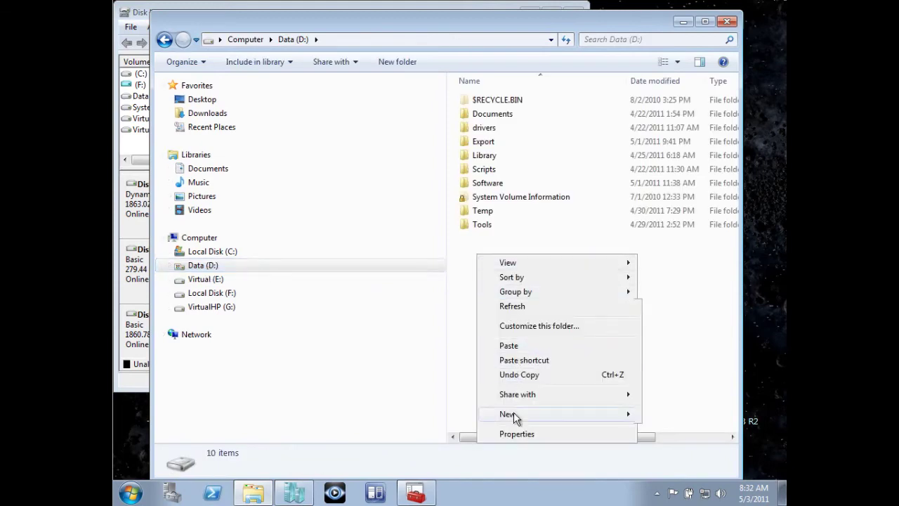
mouse_move(513, 415)
click(664, 308)
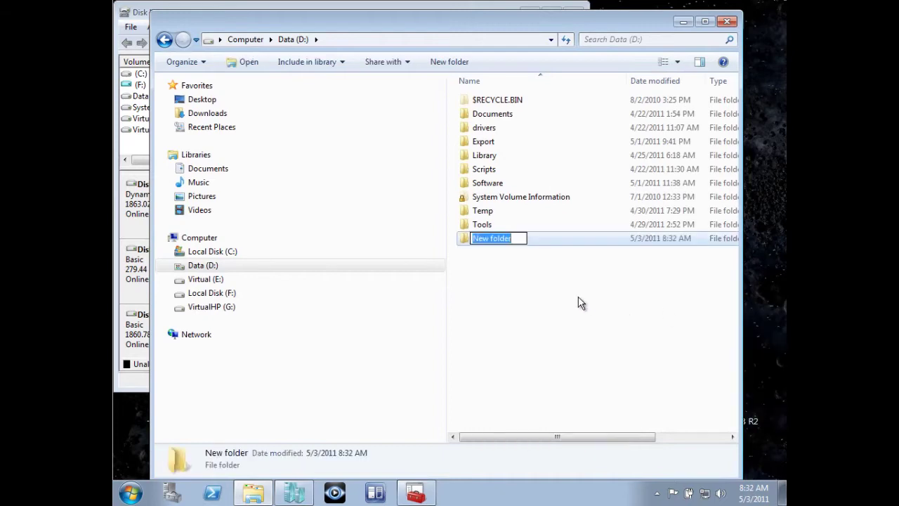
text(App-V)
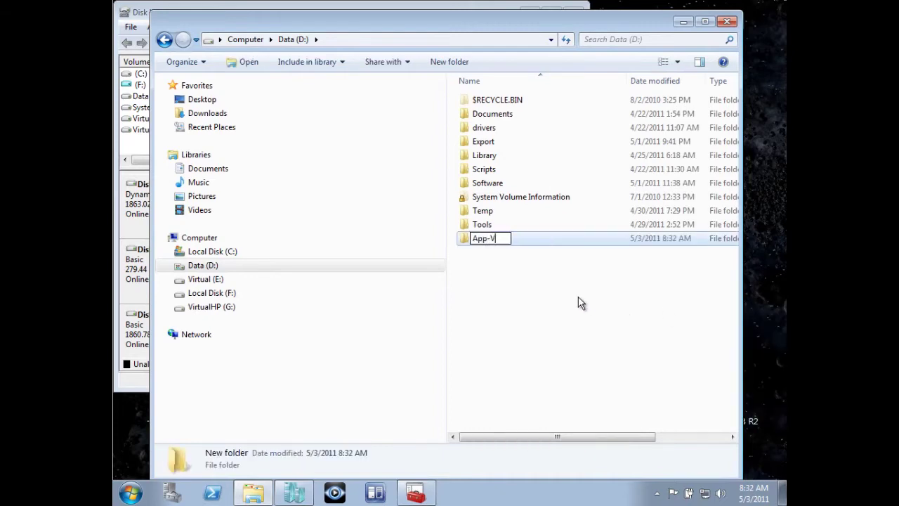
text(Cache)
key(Return)
key(Return)
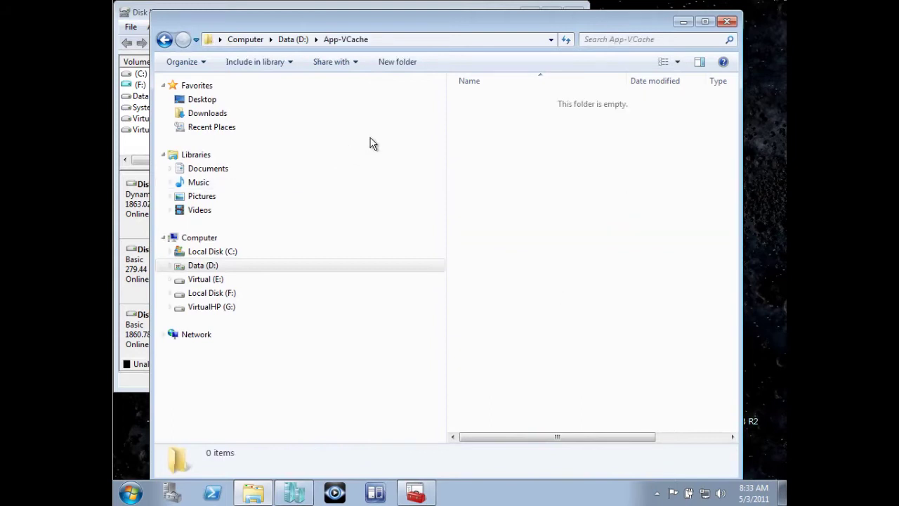
right_click(516, 189)
click(554, 281)
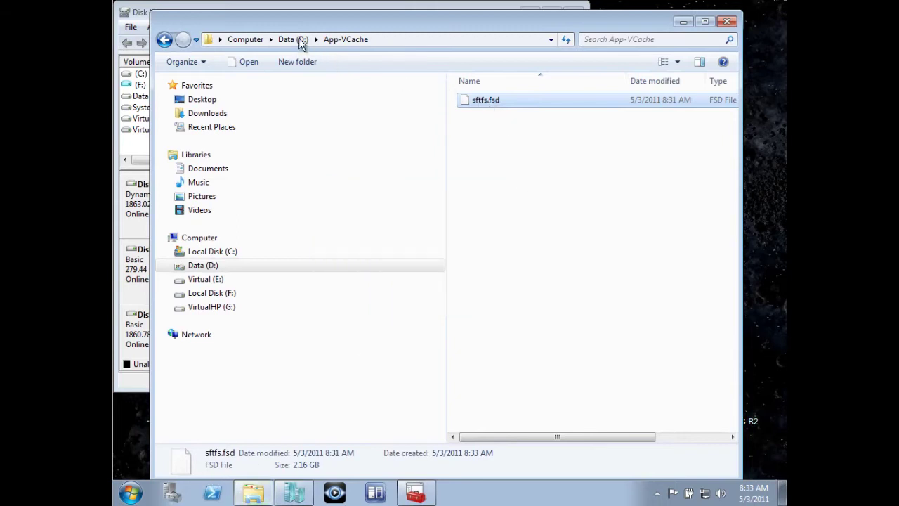
Detach the savdalclient.vhd virtual disk in Disk Management without deleting its file, and close Disk Management
click(140, 14)
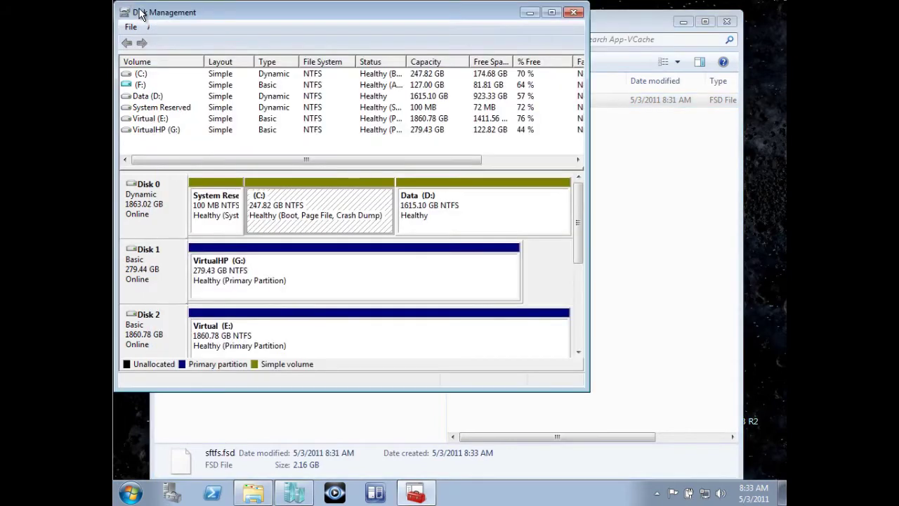
right_click(141, 85)
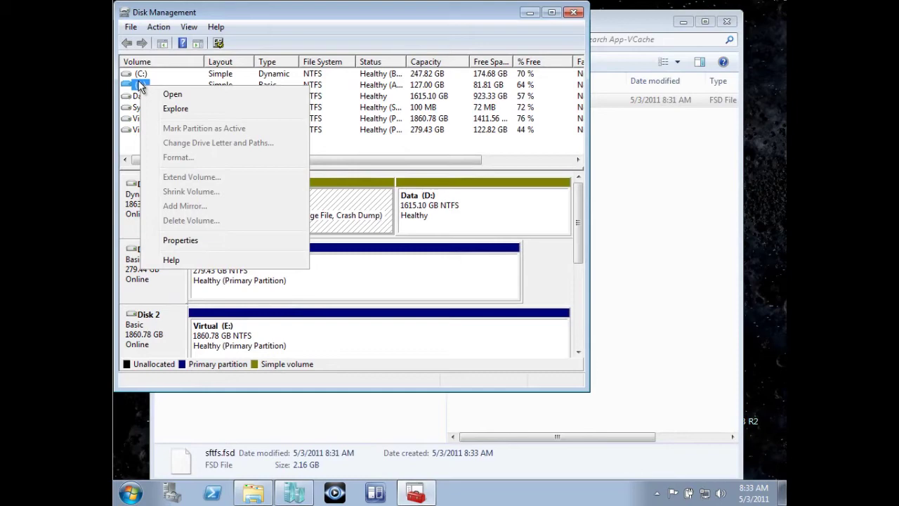
click(141, 85)
right_click(141, 85)
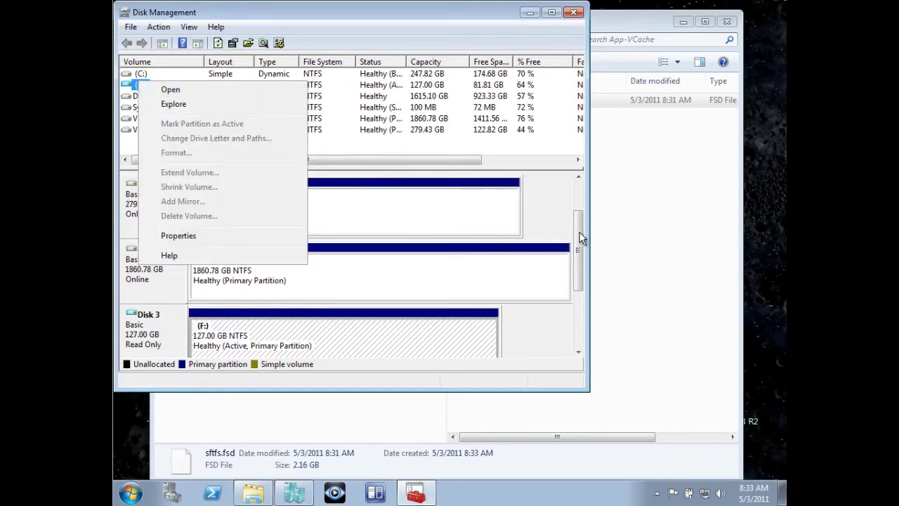
drag(579, 239, 581, 291)
right_click(150, 202)
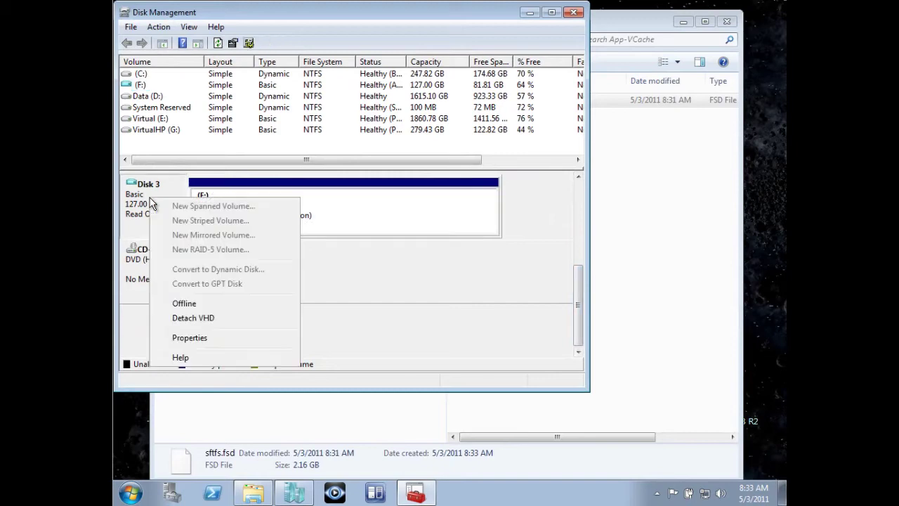
click(192, 317)
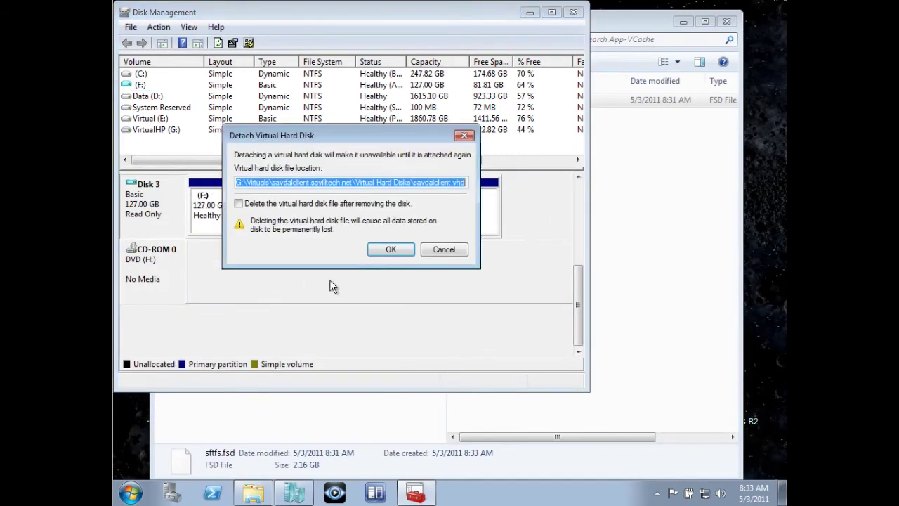
click(391, 250)
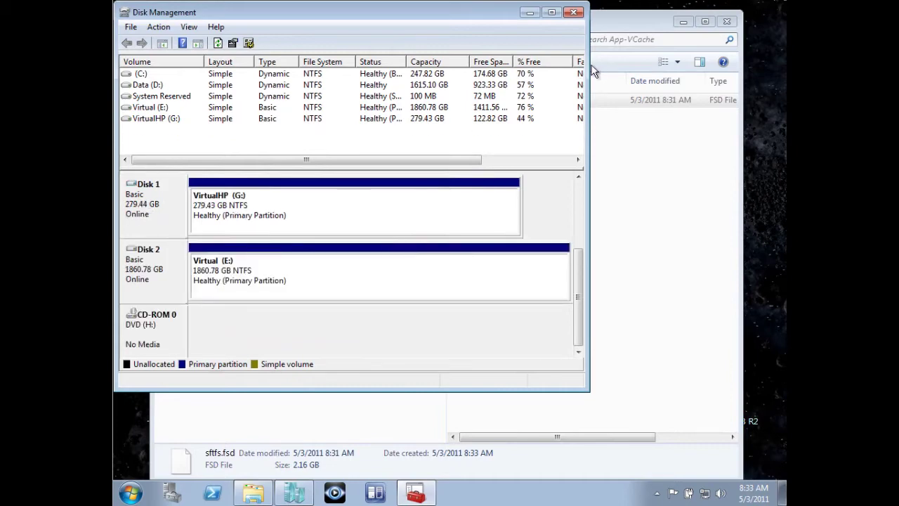
click(579, 15)
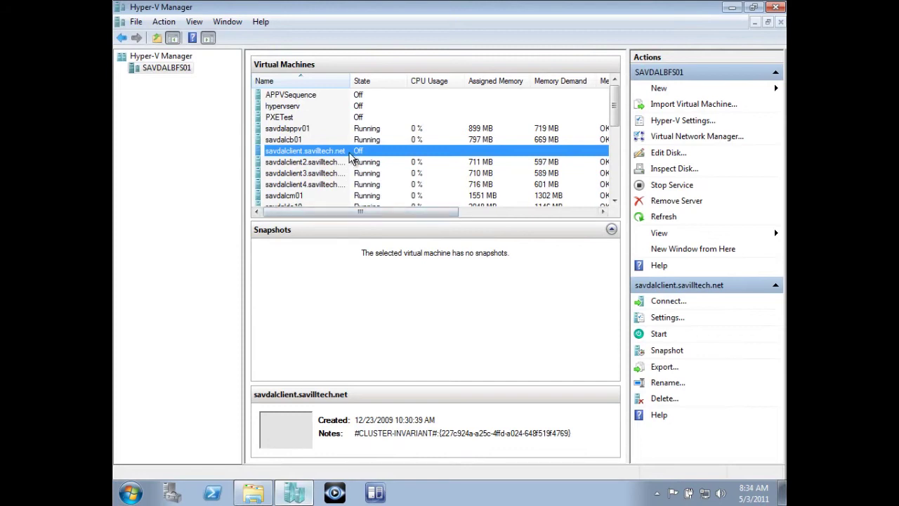
Start the savdalclient.savilltech.net virtual machine in Hyper-V Manager and minimize the manager window
right_click(350, 153)
click(376, 203)
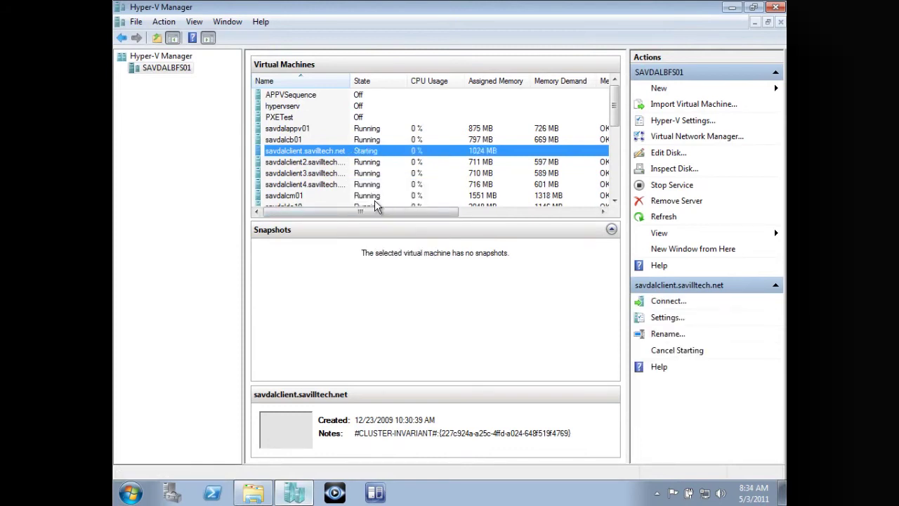
click(733, 14)
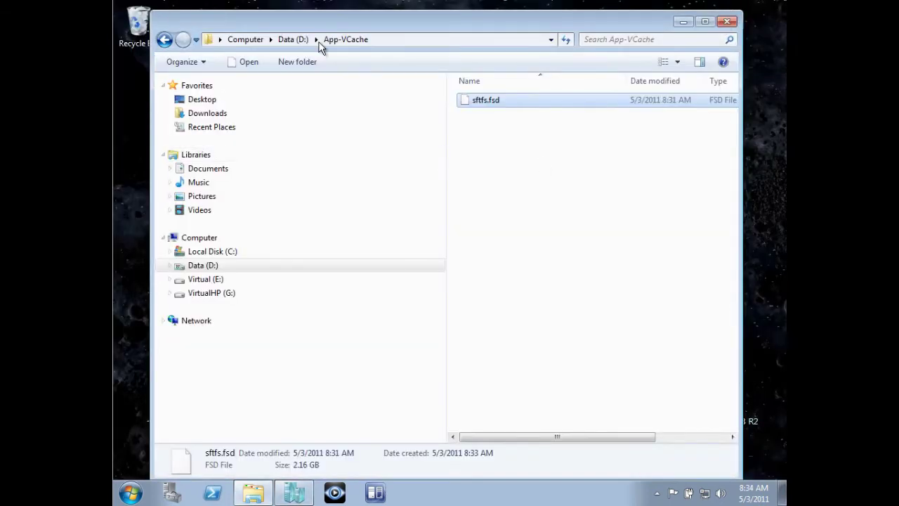
Enable advanced sharing for the App-VCache folder on Data (D:) with the share name App-VCache
click(295, 39)
right_click(495, 118)
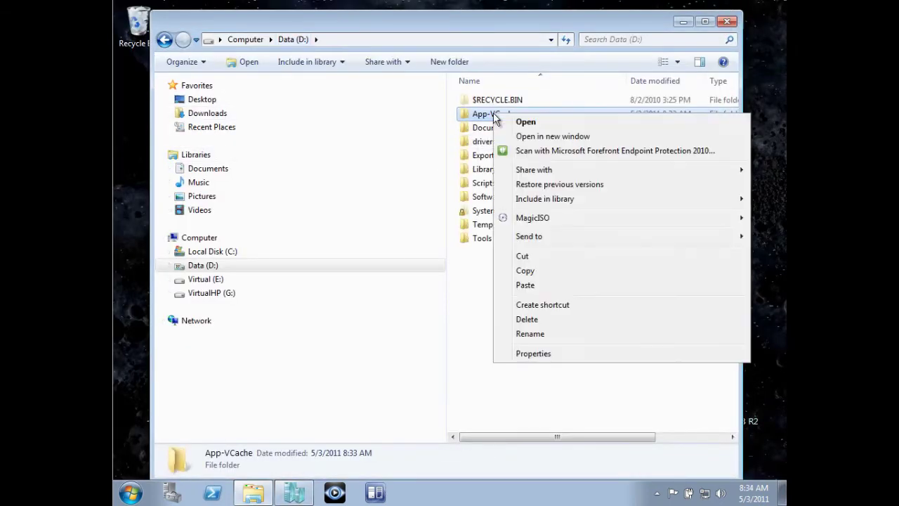
click(531, 354)
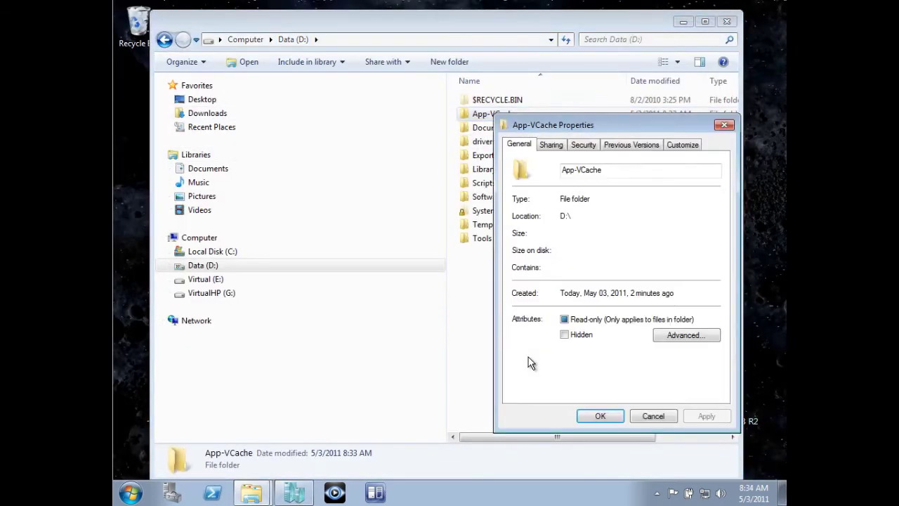
click(551, 145)
click(571, 303)
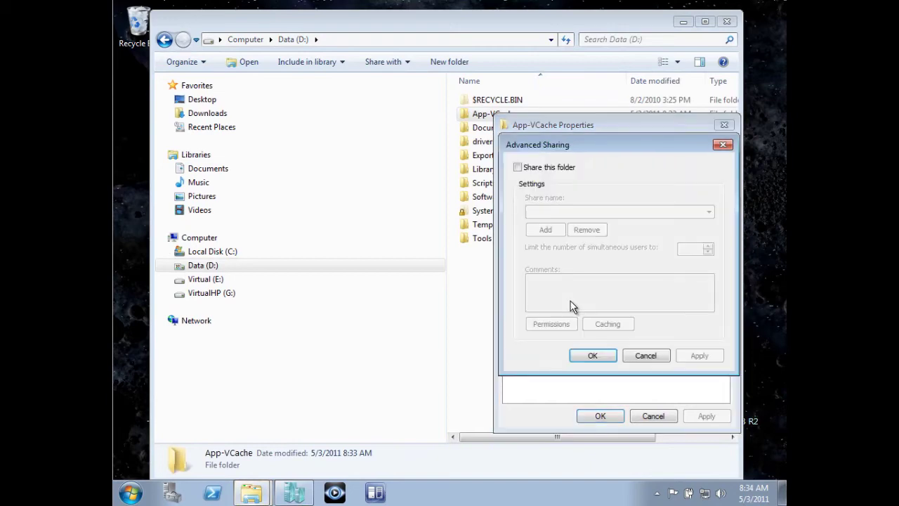
click(551, 169)
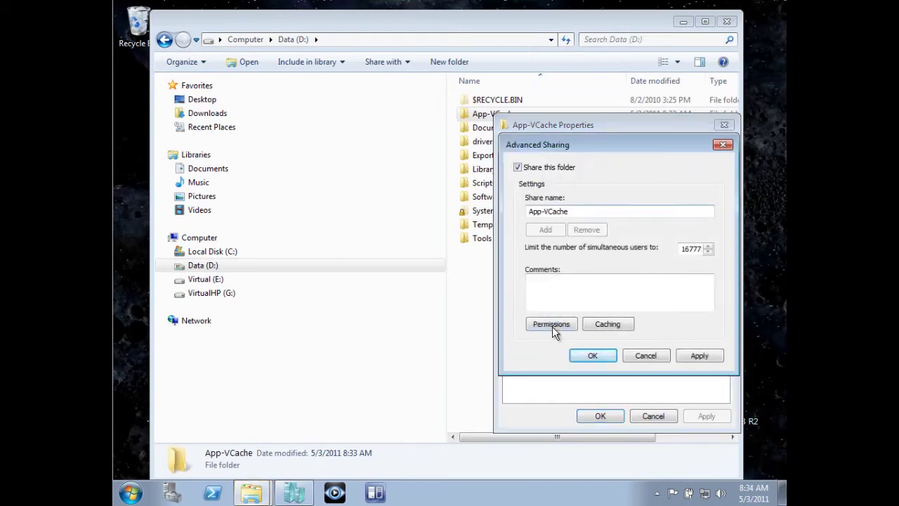
Add Domain Admins to the App-VCache share permissions with Full Control allowed, apply the sharing, and close the folder properties
click(552, 325)
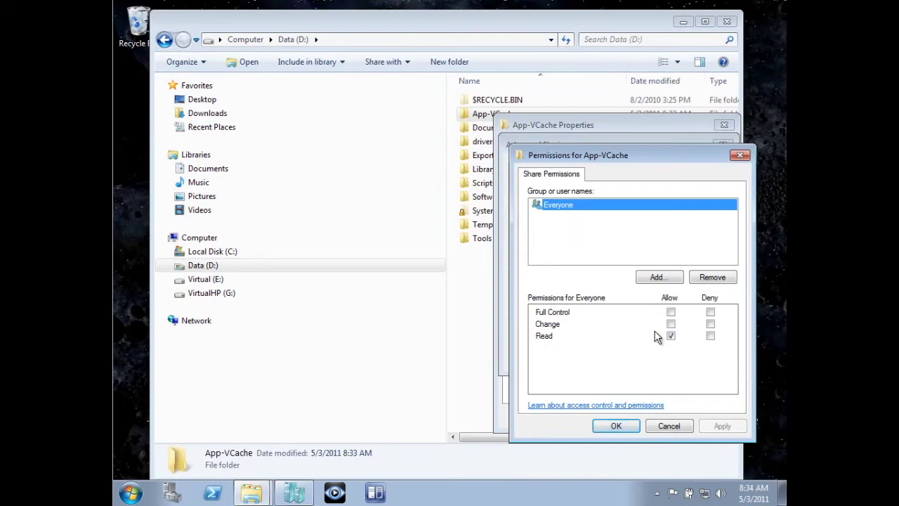
click(660, 277)
text(d)
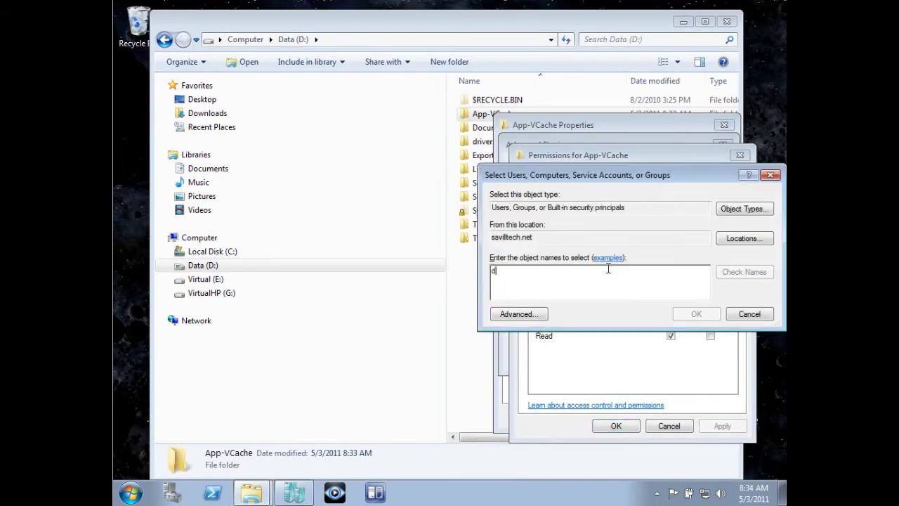
text(omain admins)
key(Return)
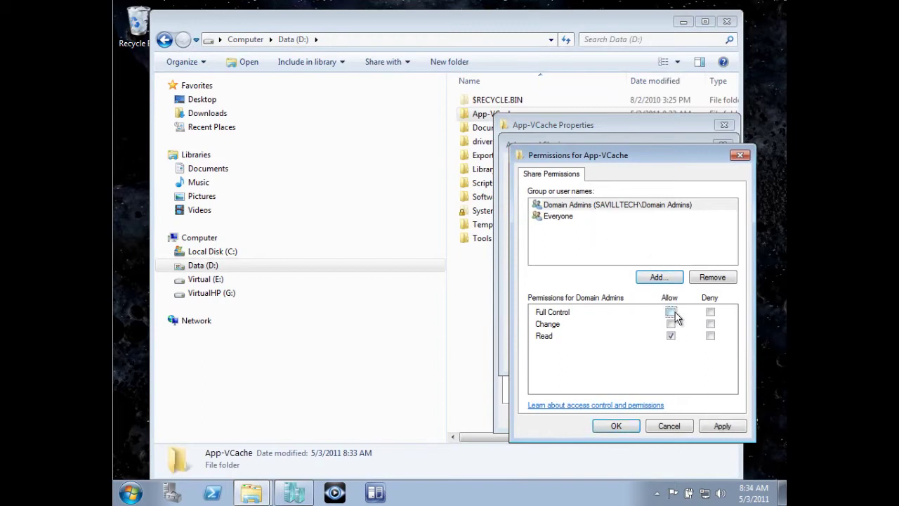
click(722, 426)
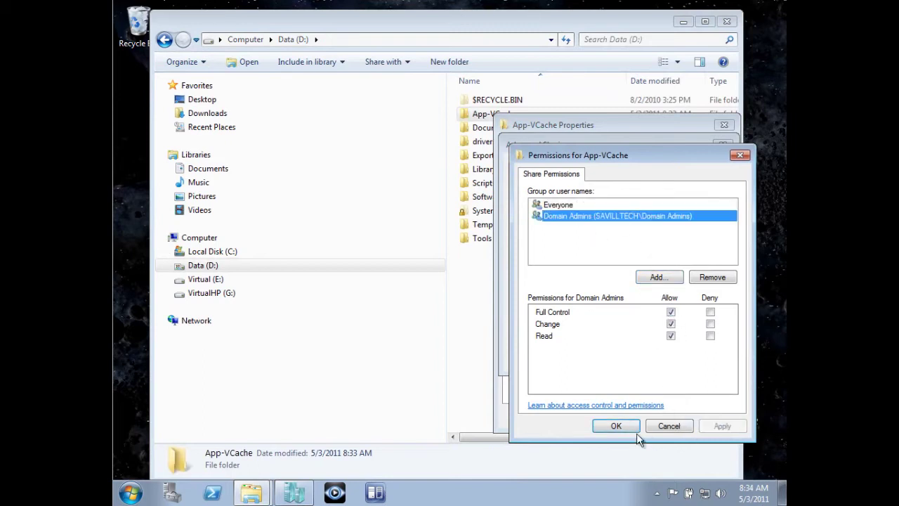
click(615, 425)
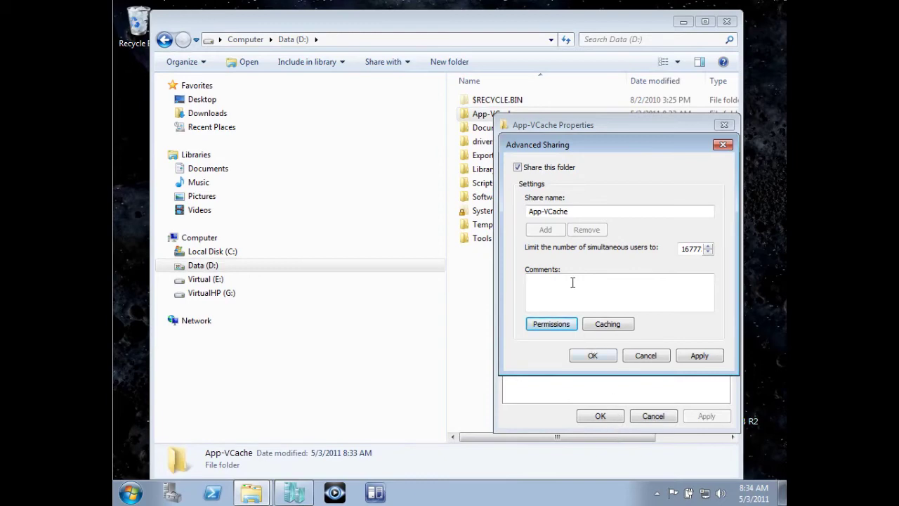
click(593, 355)
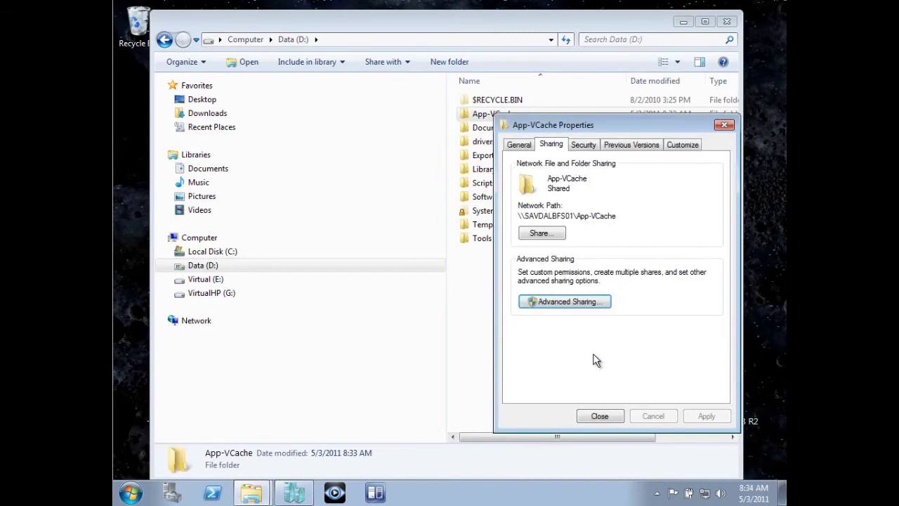
click(603, 417)
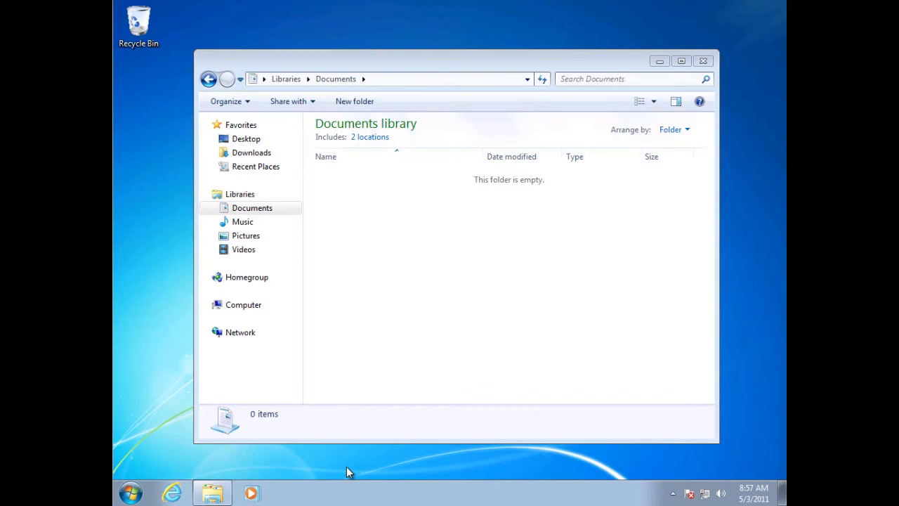
On the Windows 7 client, launch Registry Editor by running regedit from the Run dialog
key(super+r)
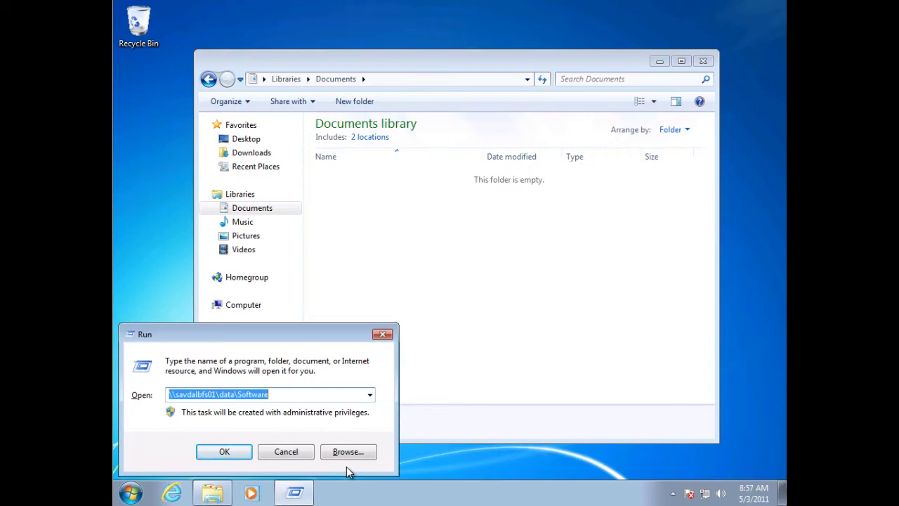
text(rg)
text(ge)
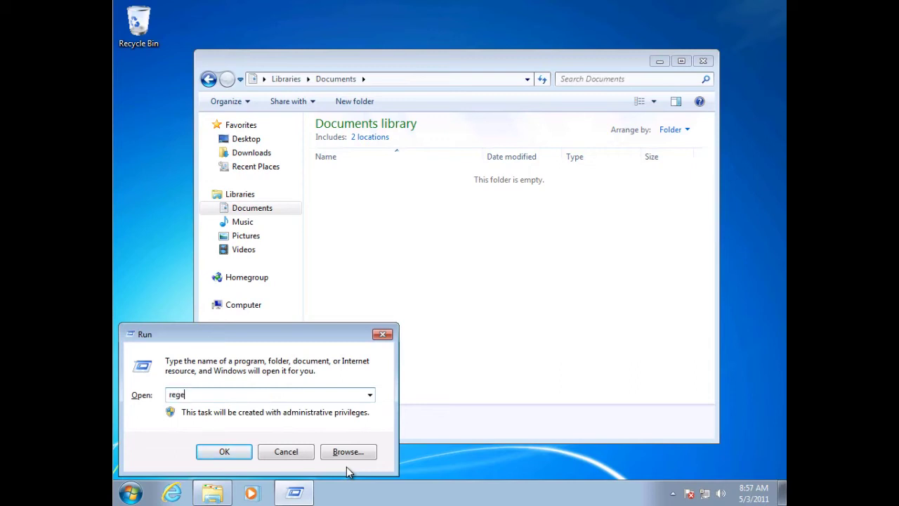
text(dit)
key(Return)
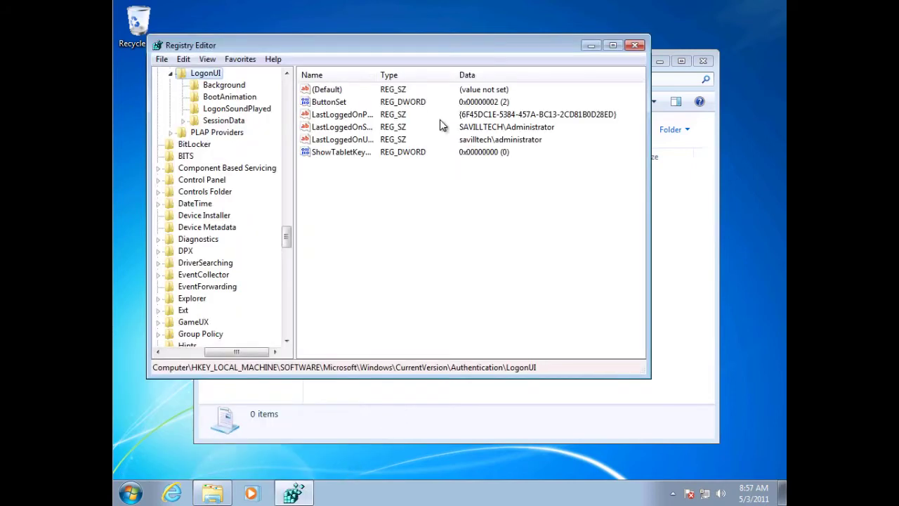
Collapse the expanded Microsoft key under HKEY_LOCAL_MACHINE\SOFTWARE to reach the Wow6432Node branch
drag(287, 242, 285, 74)
click(179, 352)
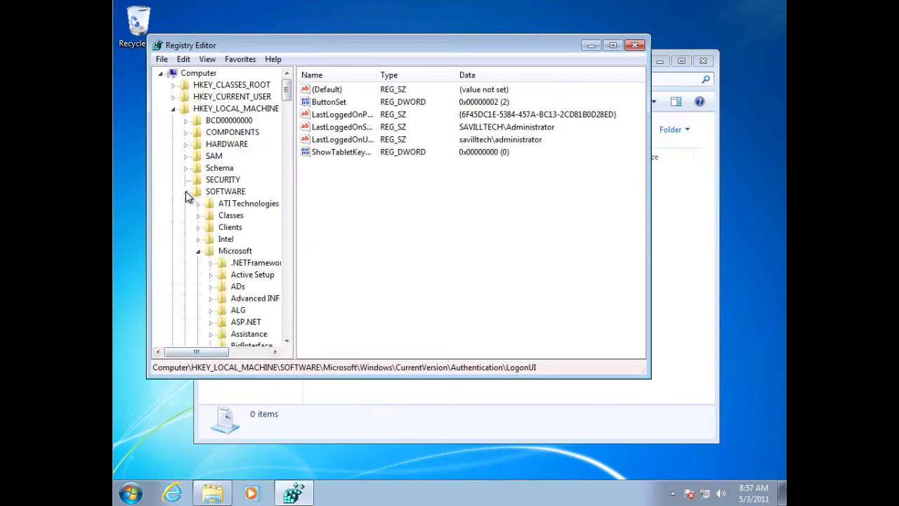
drag(287, 88, 287, 216)
click(211, 180)
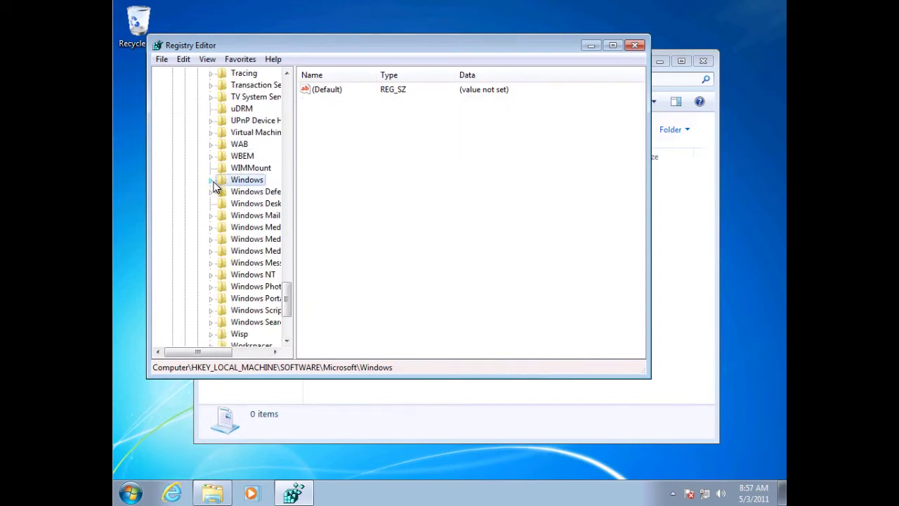
drag(289, 301, 288, 88)
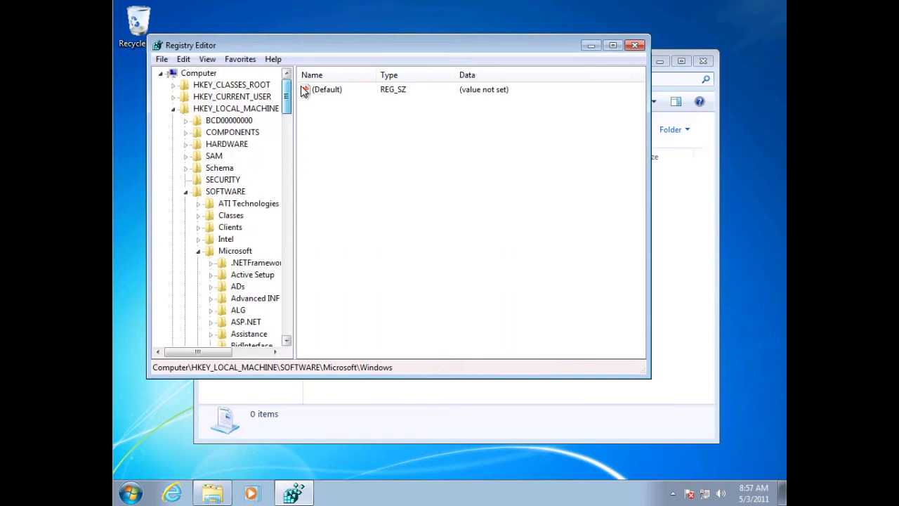
click(186, 193)
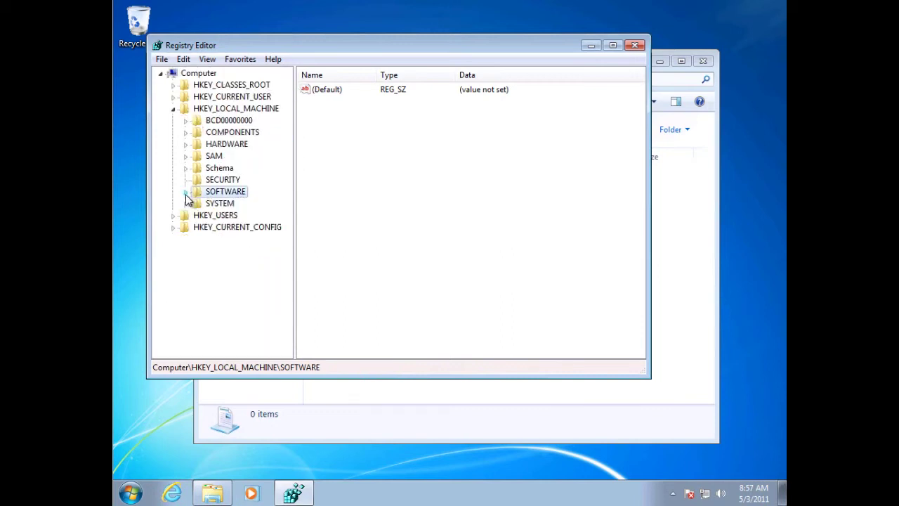
click(186, 192)
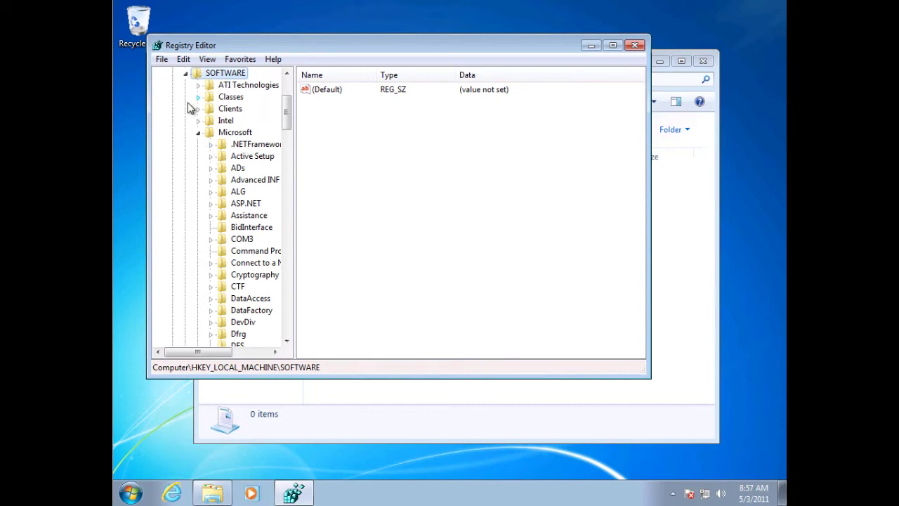
click(199, 134)
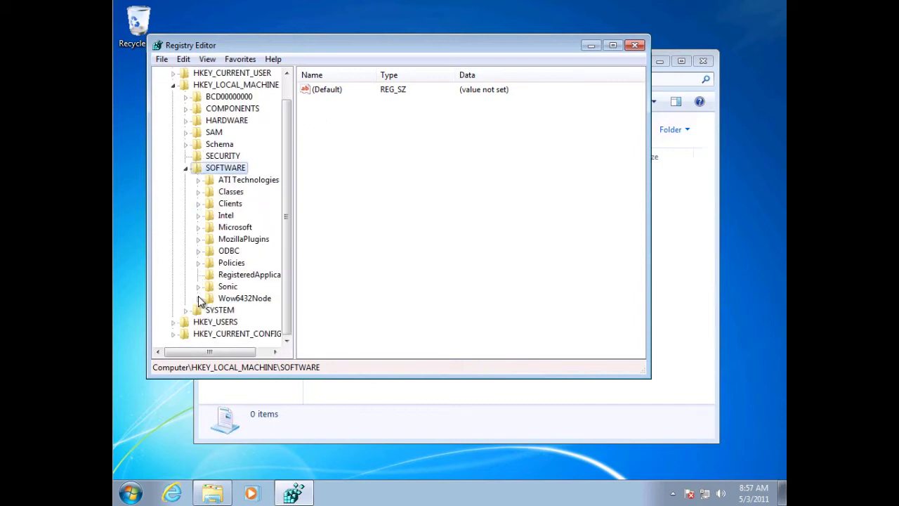
Open the registry key HKEY_LOCAL_MACHINE\SOFTWARE\Wow6432Node\Microsoft\SoftGrid\4.5\Client\AppFS
click(199, 299)
click(211, 287)
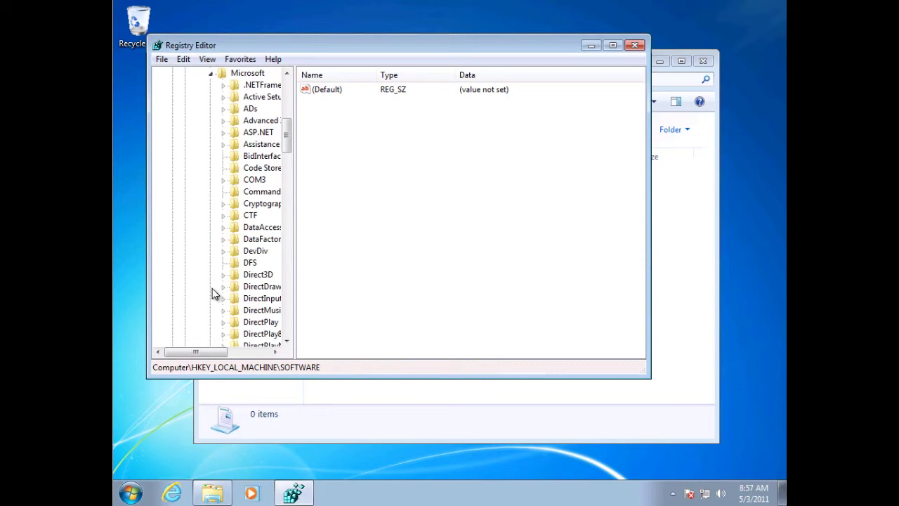
mouse_move(289, 139)
mouse_down()
mouse_move(290, 277)
mouse_move(279, 269)
mouse_up()
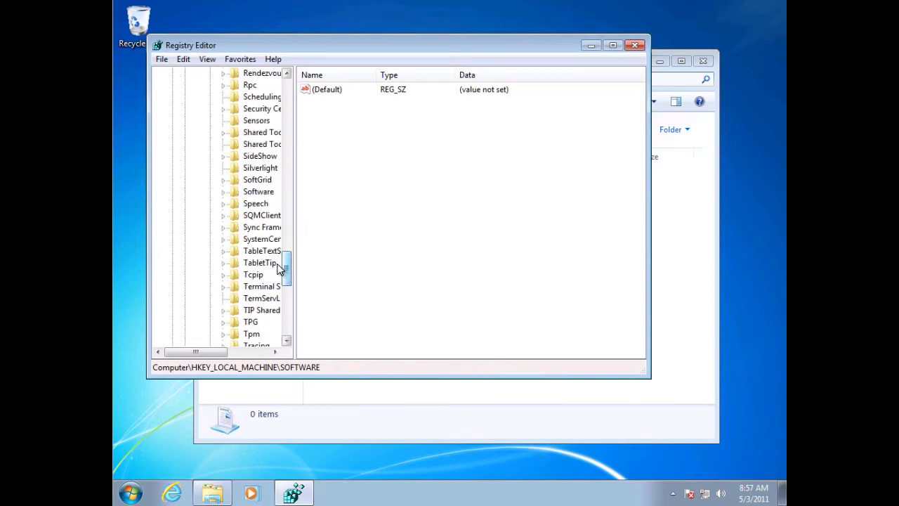
click(223, 180)
click(235, 192)
click(248, 203)
click(274, 216)
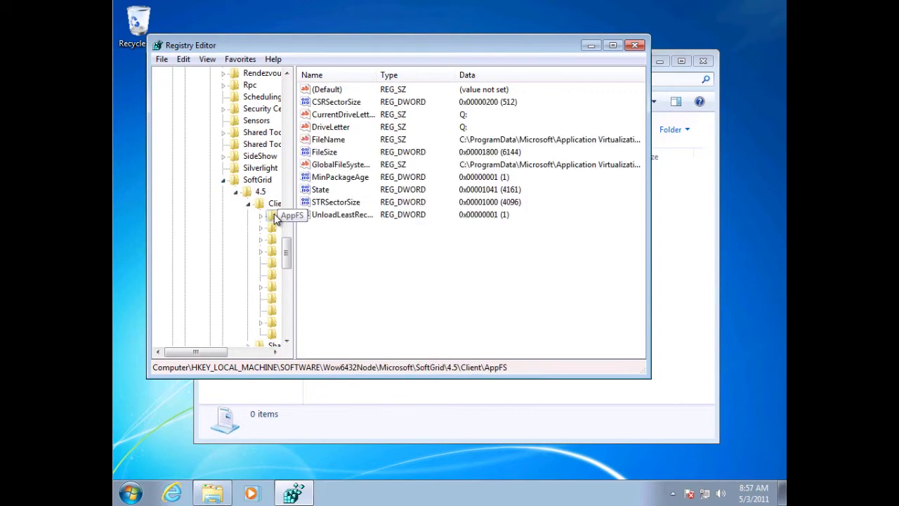
Set the AppFS State value to 0 and enter \\savdalbfs01\App-VCache\sftfs.fsd as the data of FileName
double_click(325, 190)
text(0)
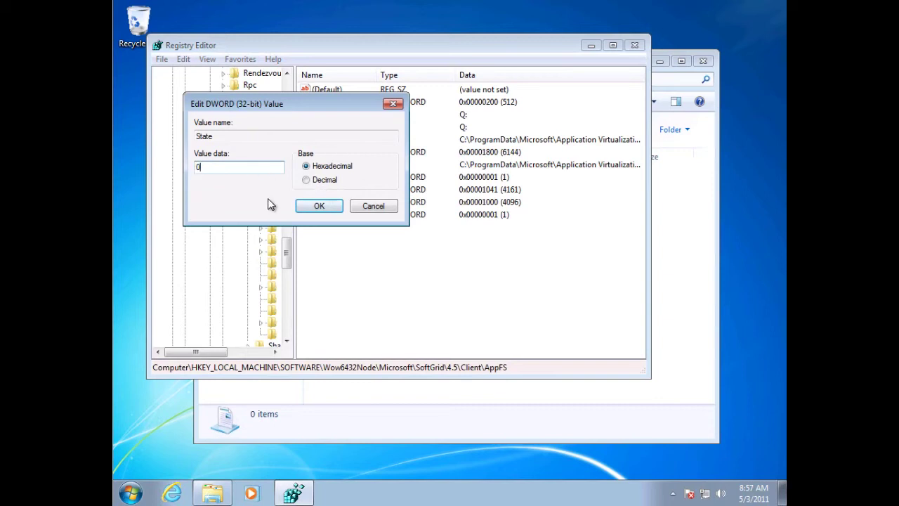
click(320, 208)
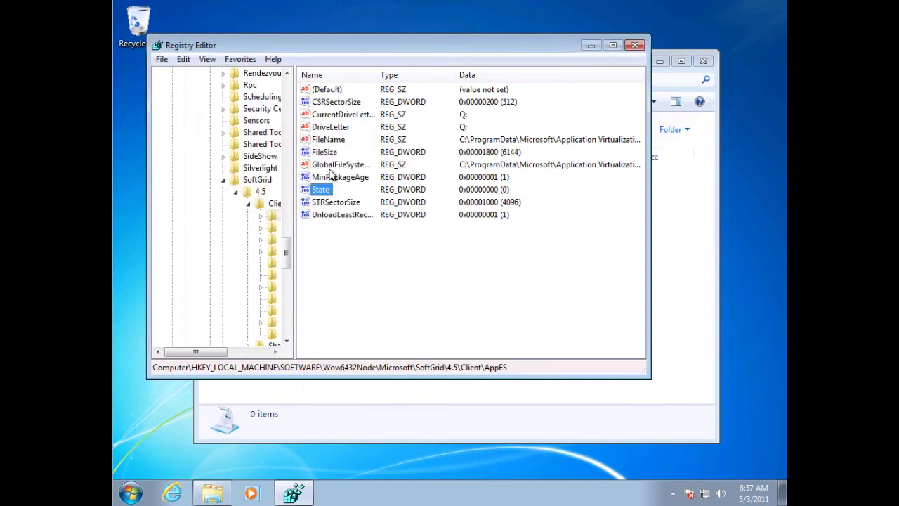
double_click(336, 143)
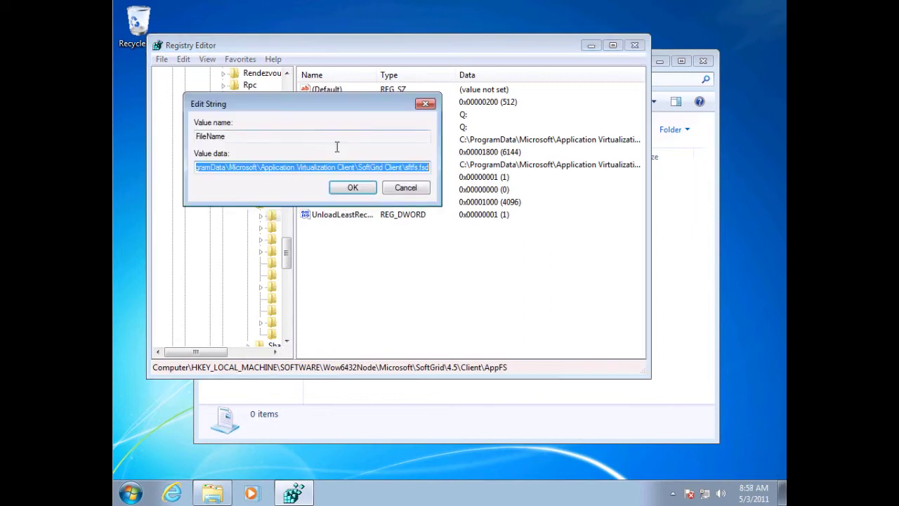
text(\savdalbfs01\App-VCache)
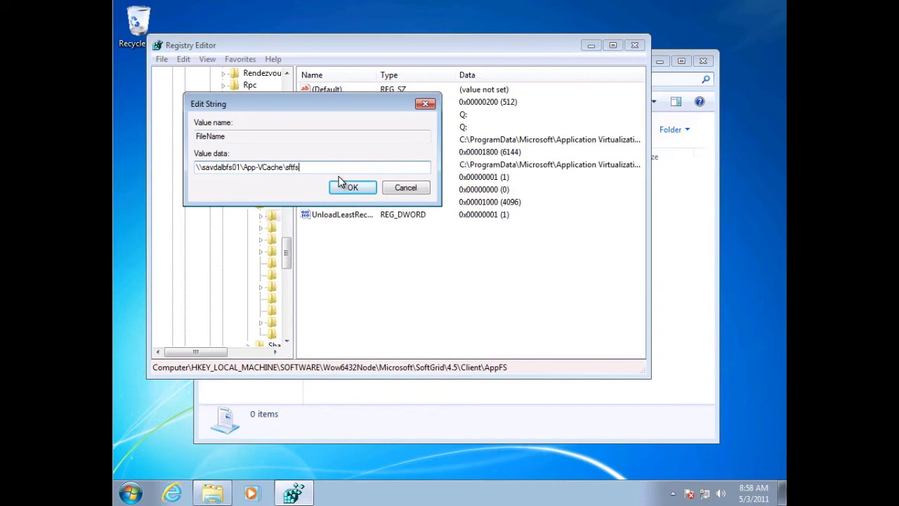
Check the share path by opening \\savdalbfs01\App-VCache\ through the Run dialog, close the folder, and accept the FileName value
key(ctrl+a)
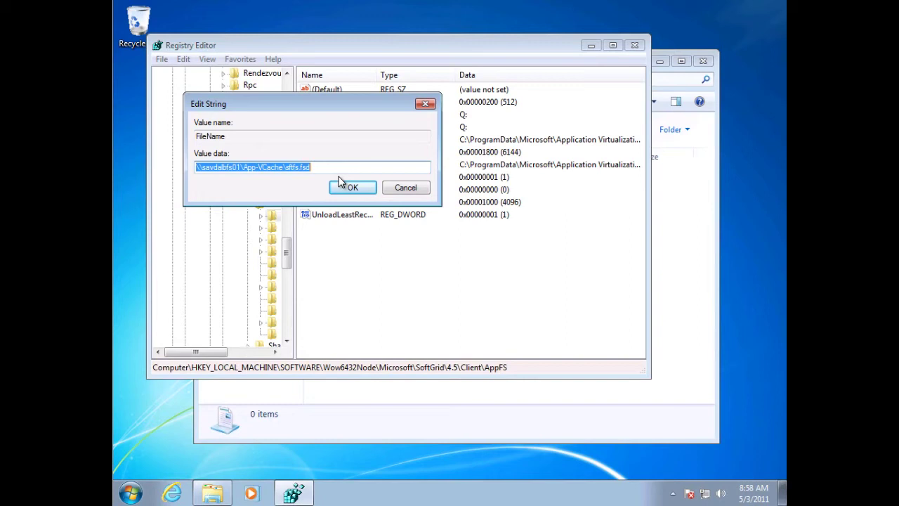
key(ctrl+c)
key(super+r)
key(ctrl+v)
key(BackSpace)
key(BackSpace)
key(BackSpace)
key(BackSpace)
key(BackSpace)
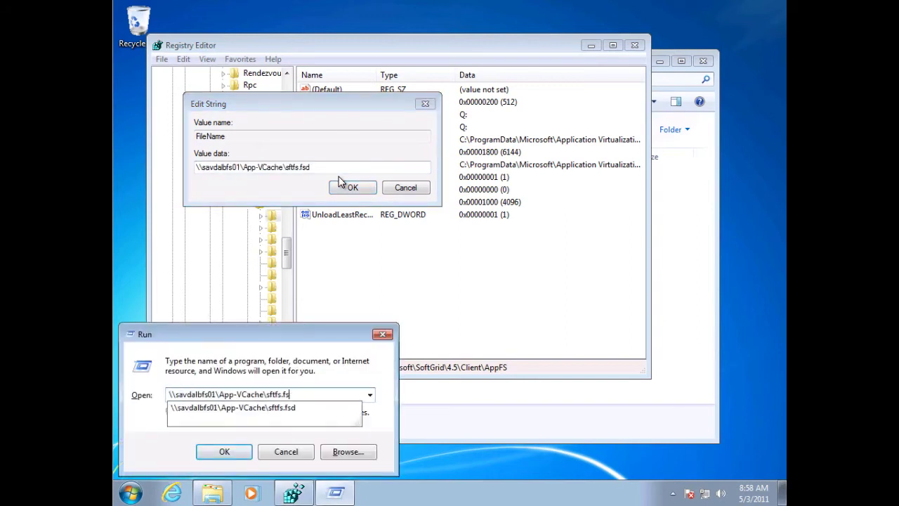
key(BackSpace)
key(BackSpace)
key(BackSpace)
key(BackSpace)
key(Return)
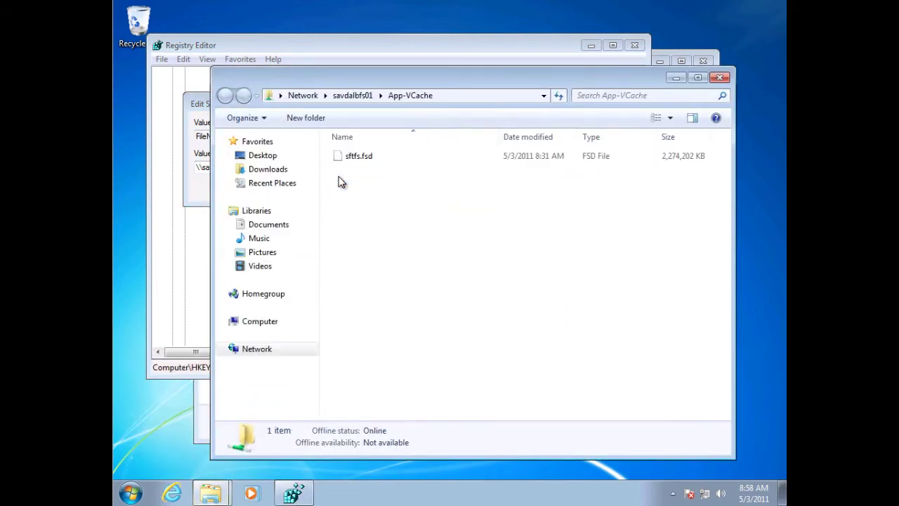
click(719, 77)
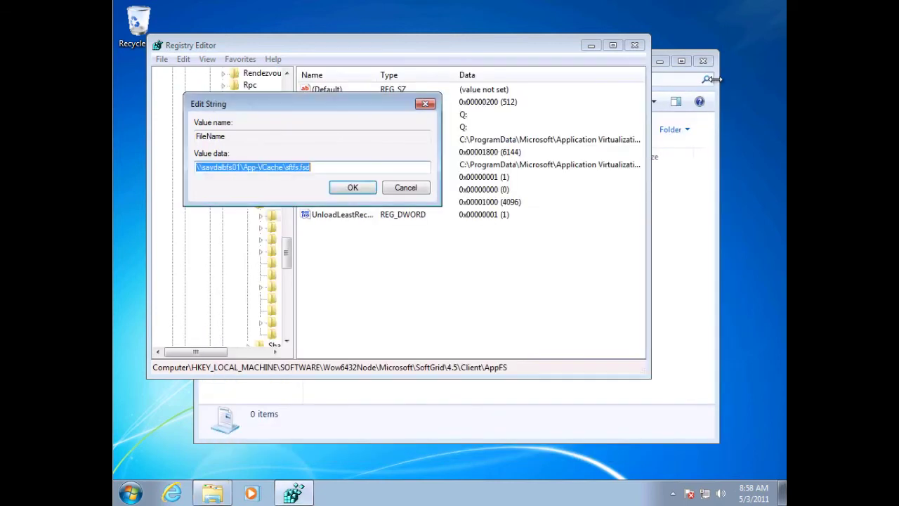
click(361, 193)
Add a DWORD (32-bit) value named ReadOnlyFSD to the AppFS key and set its data to 1
right_click(327, 232)
mouse_move(367, 241)
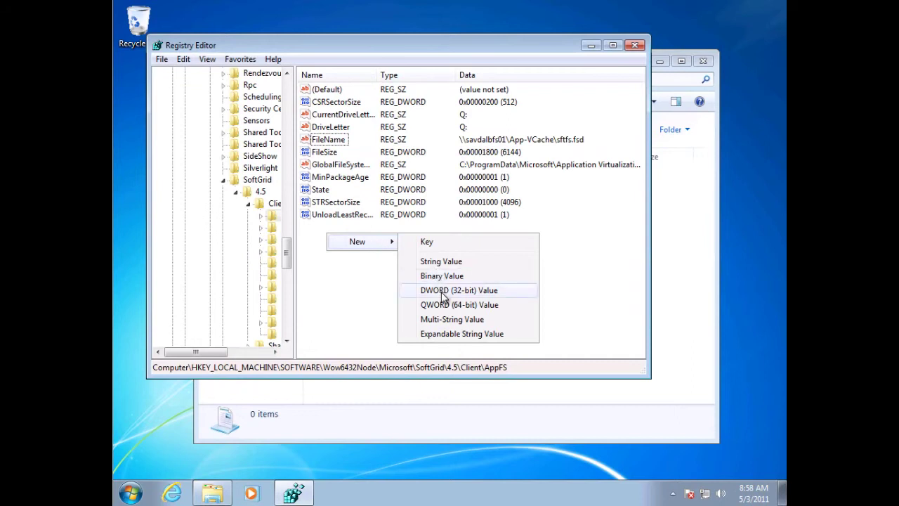
click(442, 290)
text(ReadOnlyFSD)
key(Return)
key(Return)
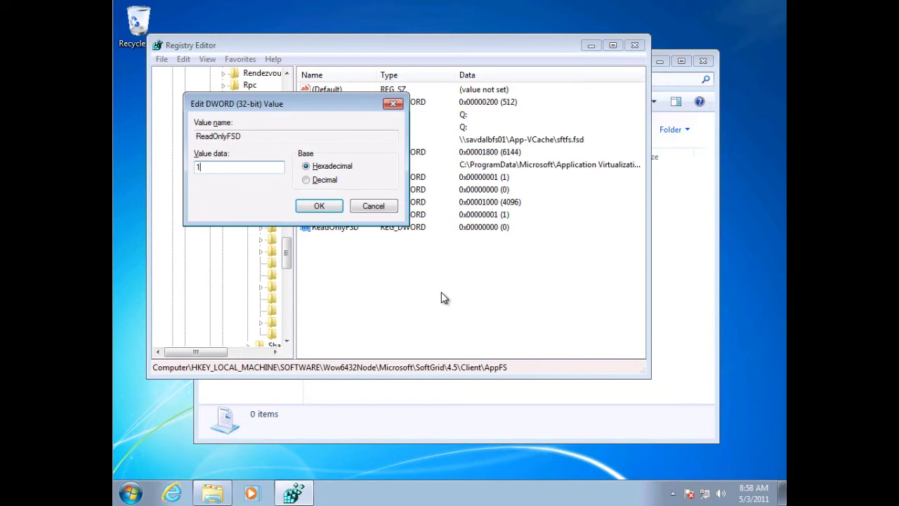
key(Return)
Add a string value named ErrorLogLocation to the AppFS key with the data C:\Logs\Sftfs.etl
right_click(444, 298)
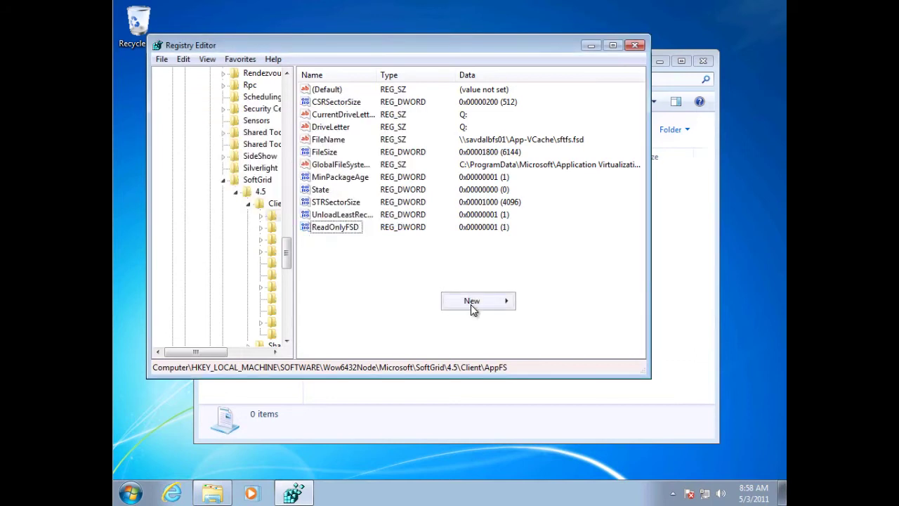
mouse_move(470, 304)
click(561, 325)
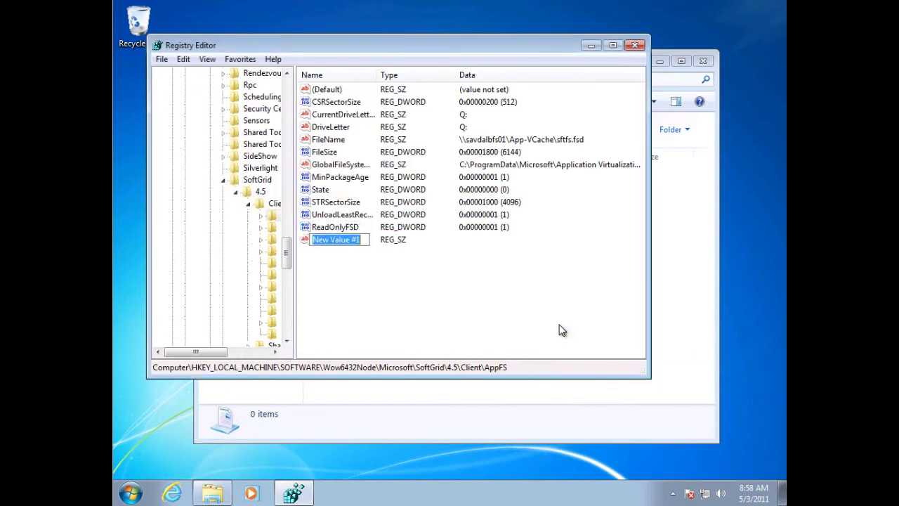
text(ErrorLog)
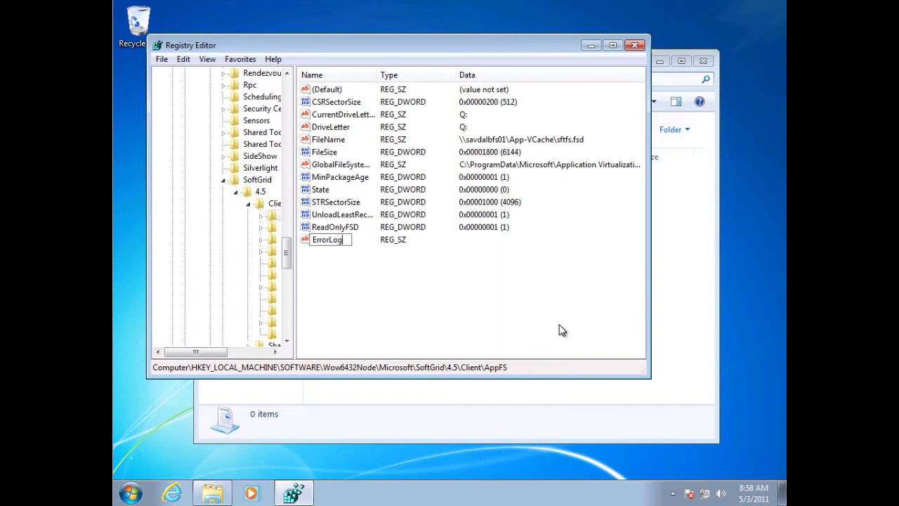
text(Location)
key(Return)
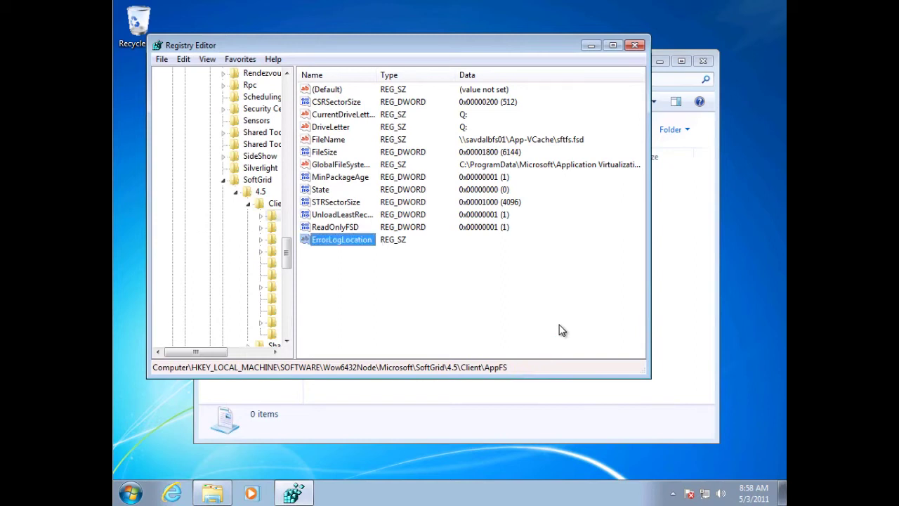
key(Return)
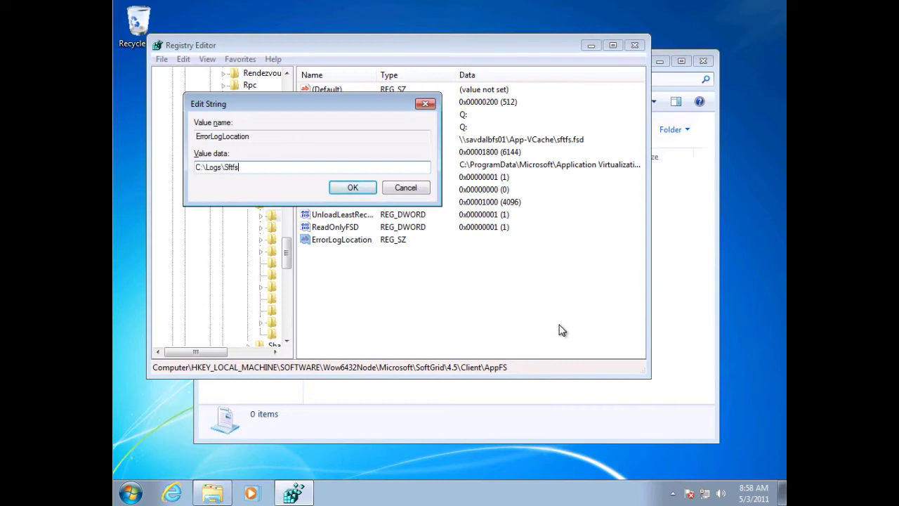
key(Return)
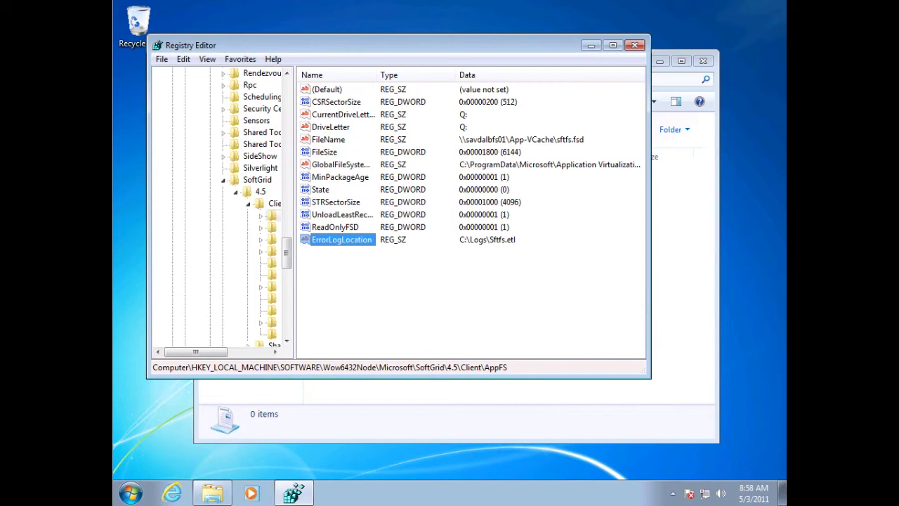
key(super+r)
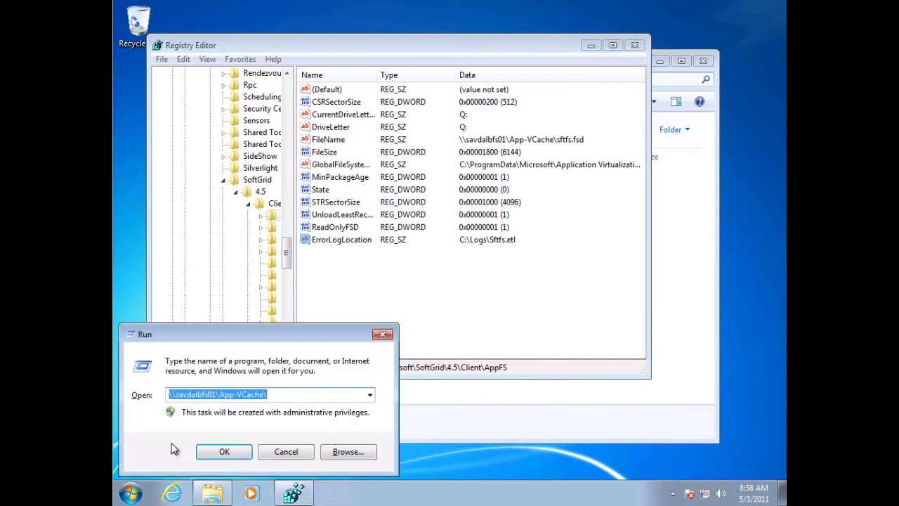
key(ctrl+v)
click(220, 450)
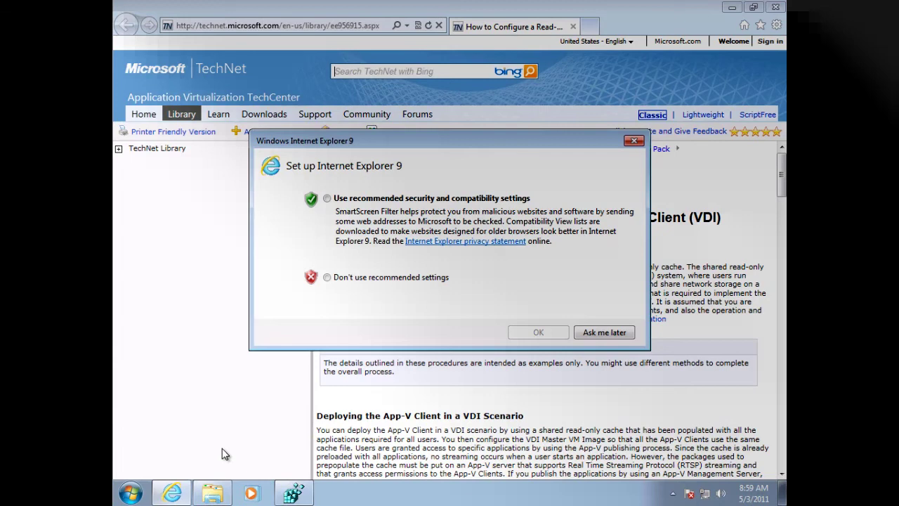
click(602, 332)
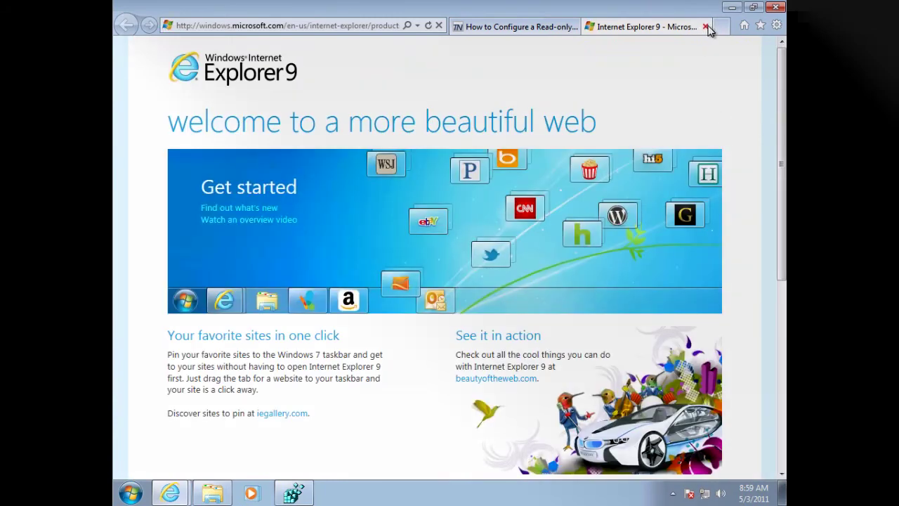
click(706, 27)
Decline the TechNet survey, review the article's table of required AppFS registry values, and close the browser
scroll(381, 277, down, 3)
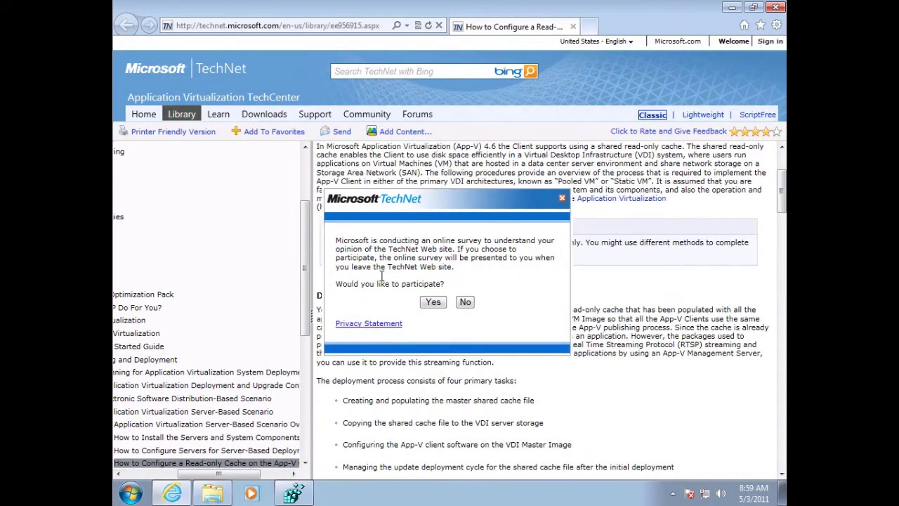
click(465, 301)
scroll(782, 204, down, 2)
scroll(782, 203, down, 8)
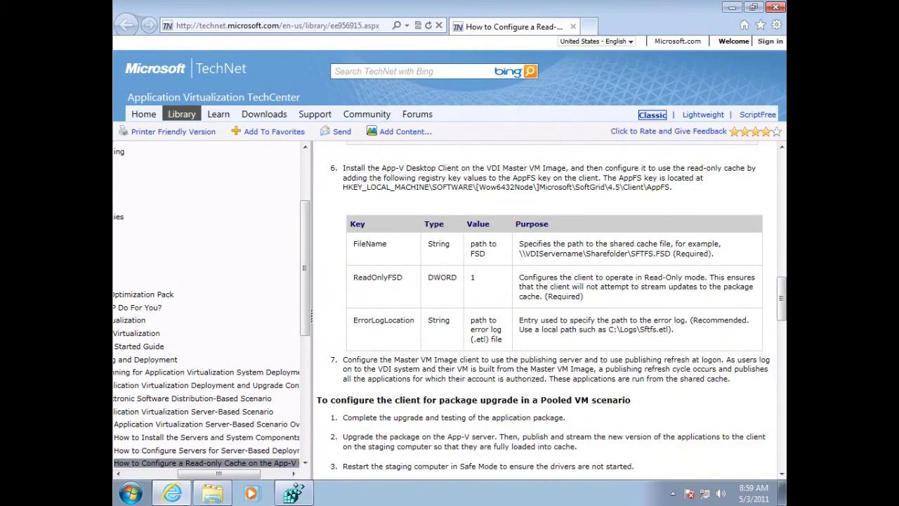
click(596, 41)
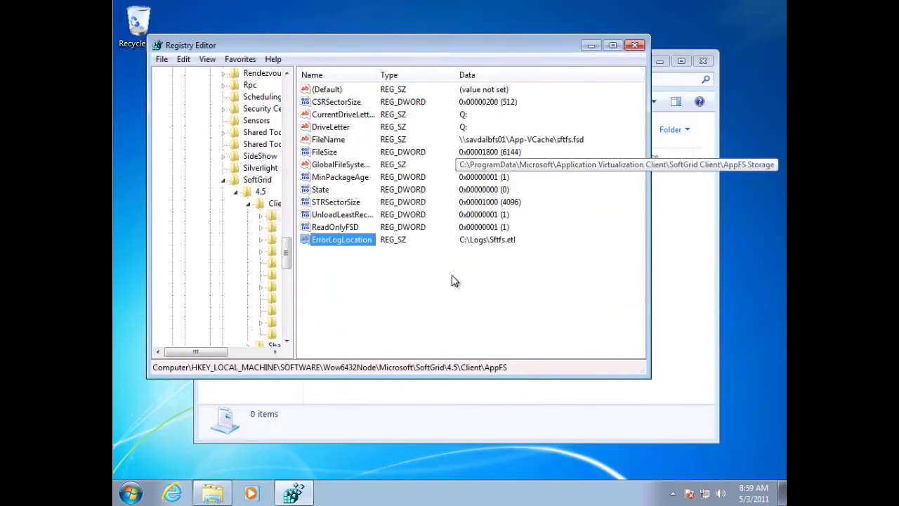
Enable Show hidden files, folders, and drives in the Documents window's Folder Options and apply it
click(341, 386)
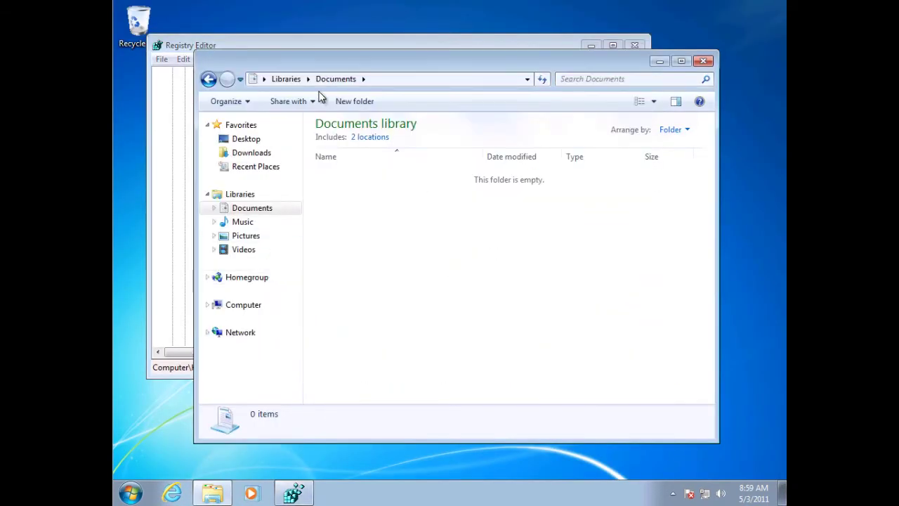
key(alt)
click(288, 99)
click(311, 164)
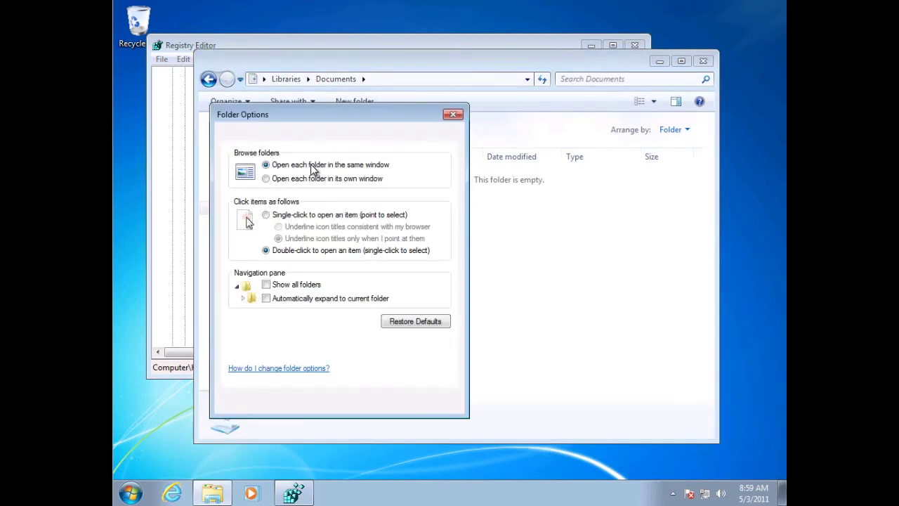
click(264, 135)
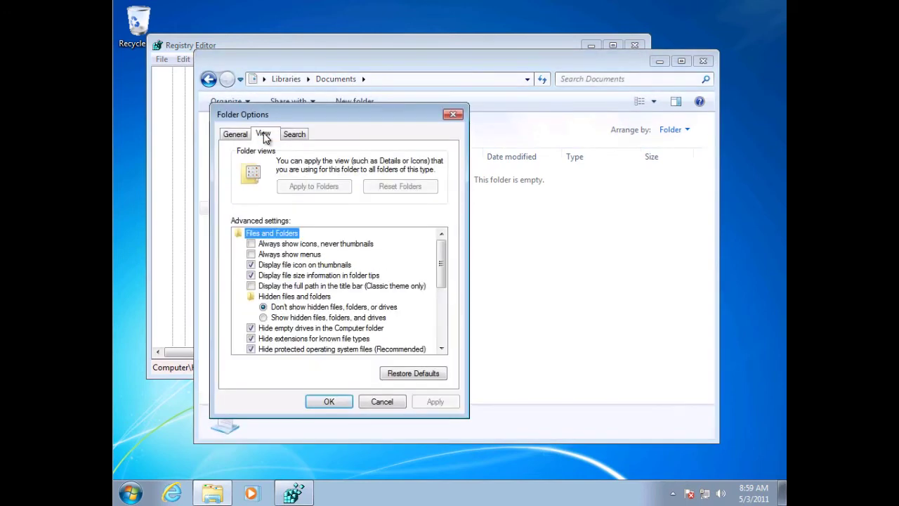
click(300, 317)
click(333, 400)
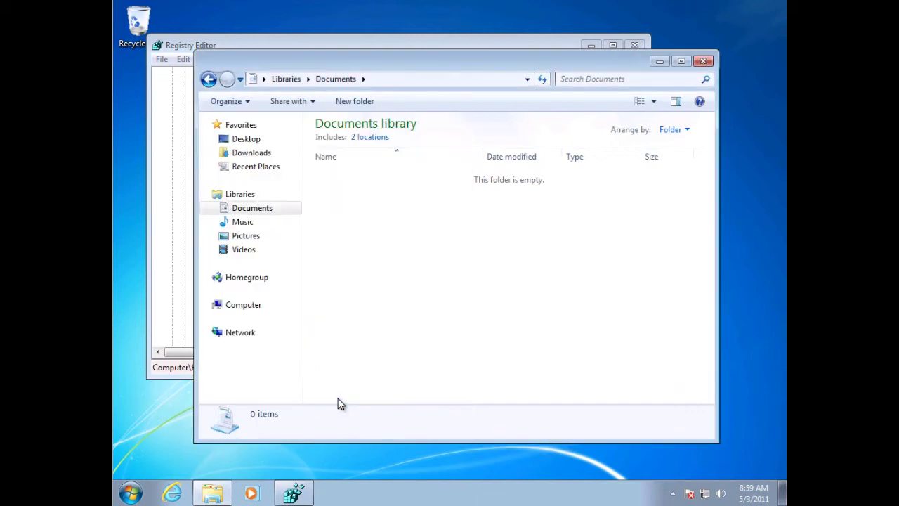
Open C:\ProgramData\Microsoft\Application Virtualization Client\SoftGrid Client and check the size of the local sftfs.fsd cache file
click(263, 304)
double_click(381, 159)
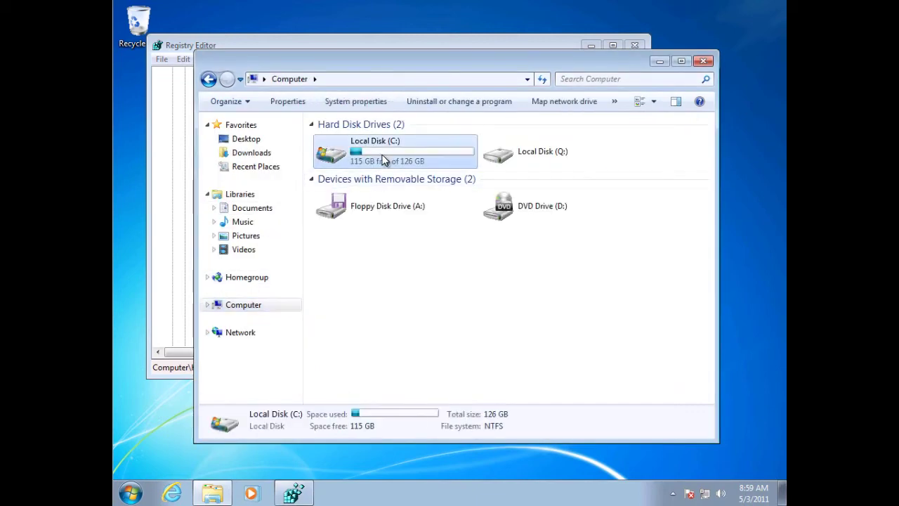
double_click(361, 180)
double_click(360, 155)
double_click(359, 140)
double_click(358, 140)
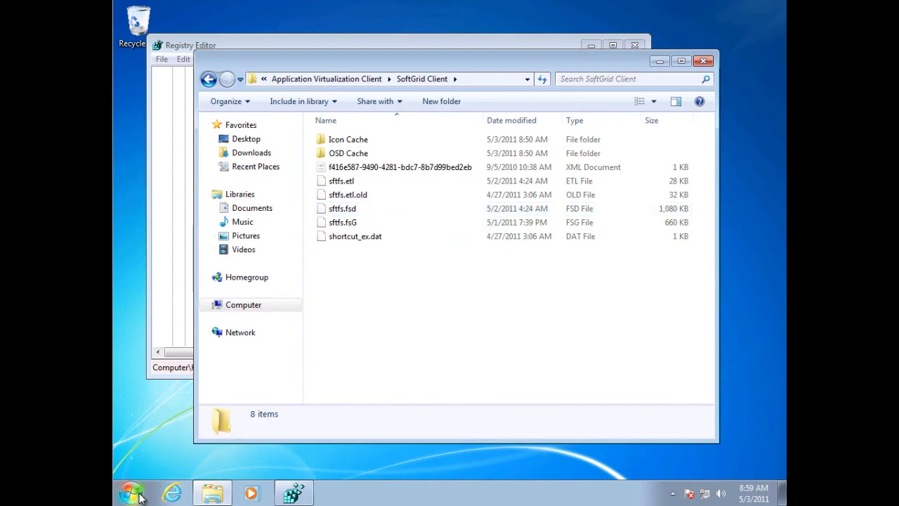
Restart the client computer immediately by running shutdown /r /t 0
key(super+r)
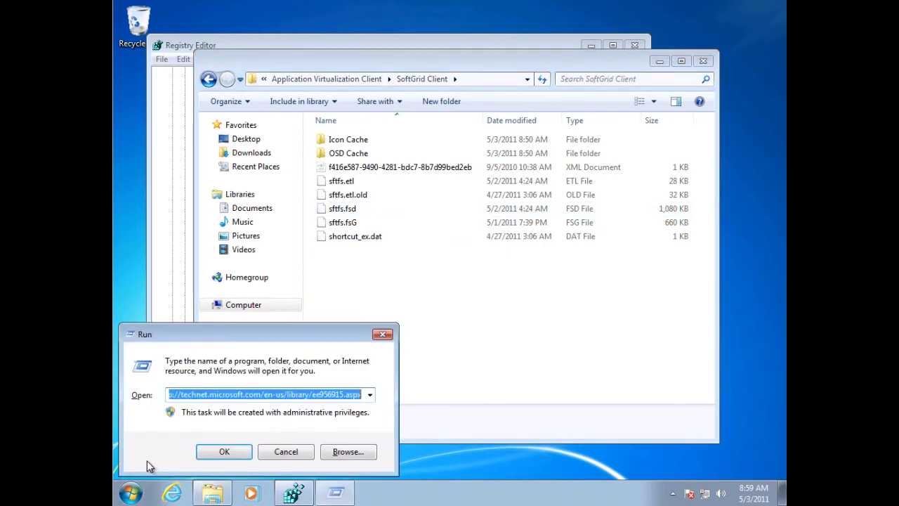
text(shutdown /r /)
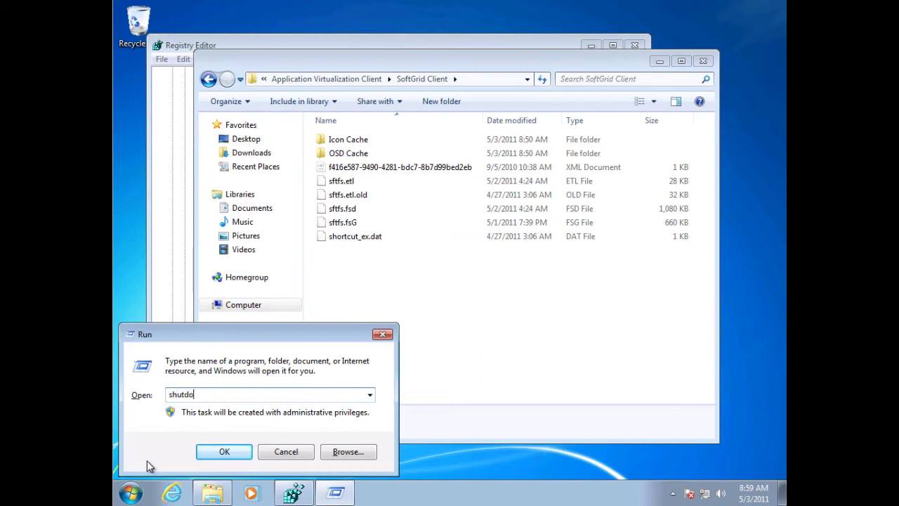
text(t 0)
key(Return)
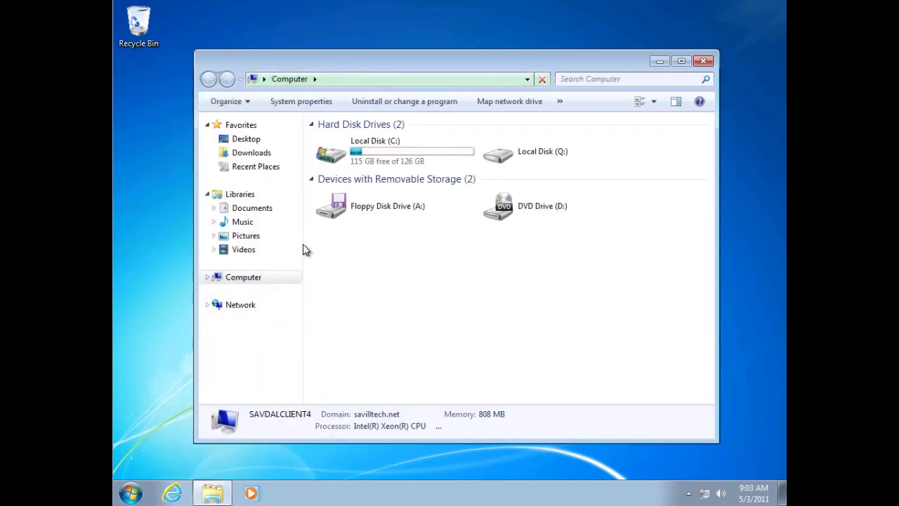
Browse again to the SoftGrid Client folder under C:\ProgramData\Microsoft\Application Virtualization Client to check the local cache files after the restart
click(436, 147)
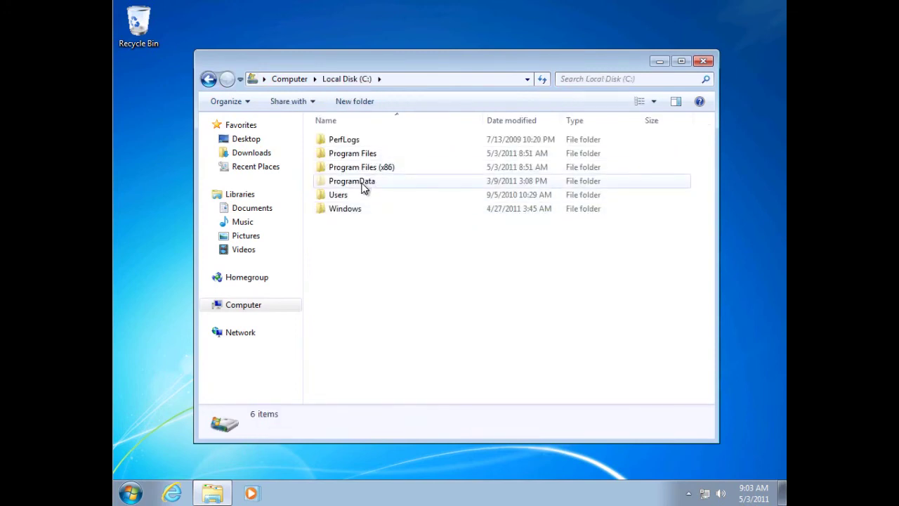
double_click(363, 181)
double_click(356, 151)
double_click(359, 139)
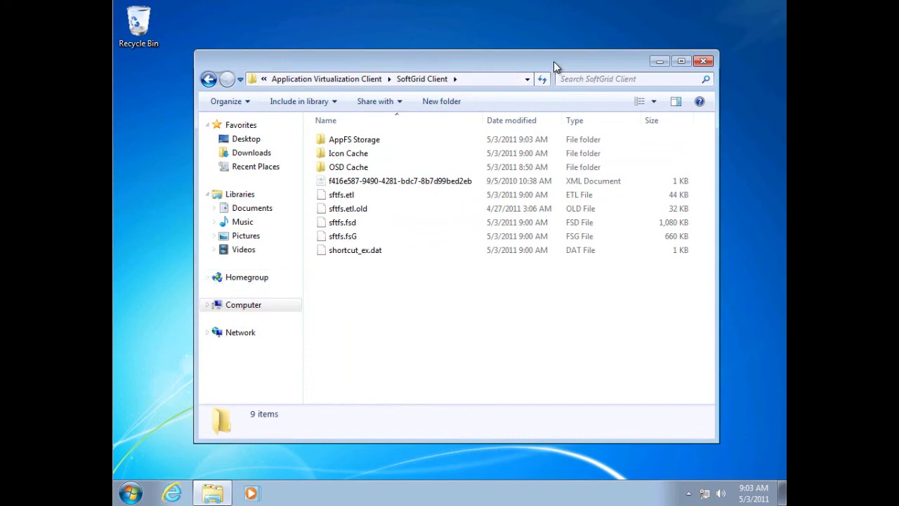
Open the Application Virtualization Client console and refresh the listed publishing server
click(131, 493)
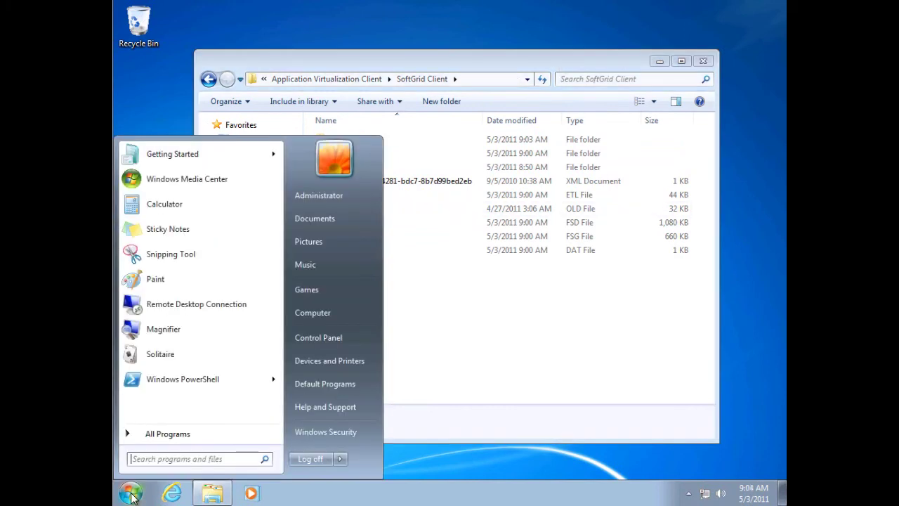
text(appli)
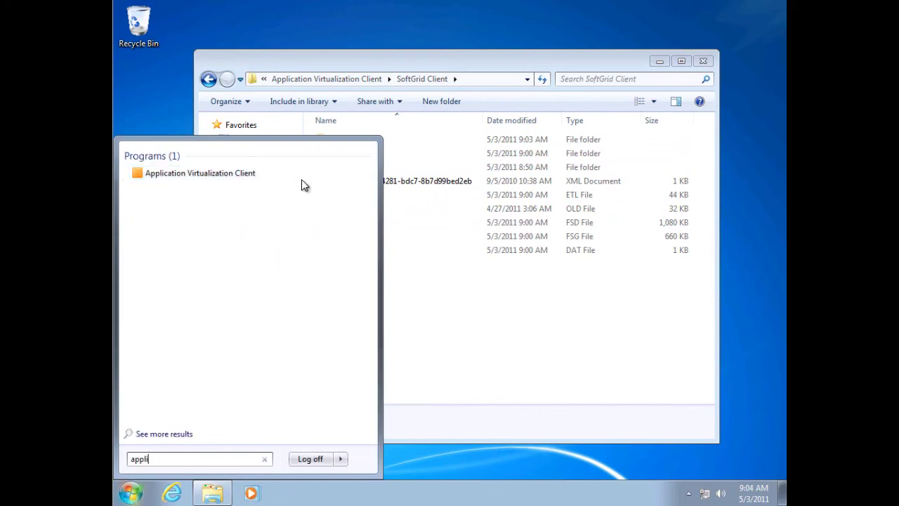
click(197, 175)
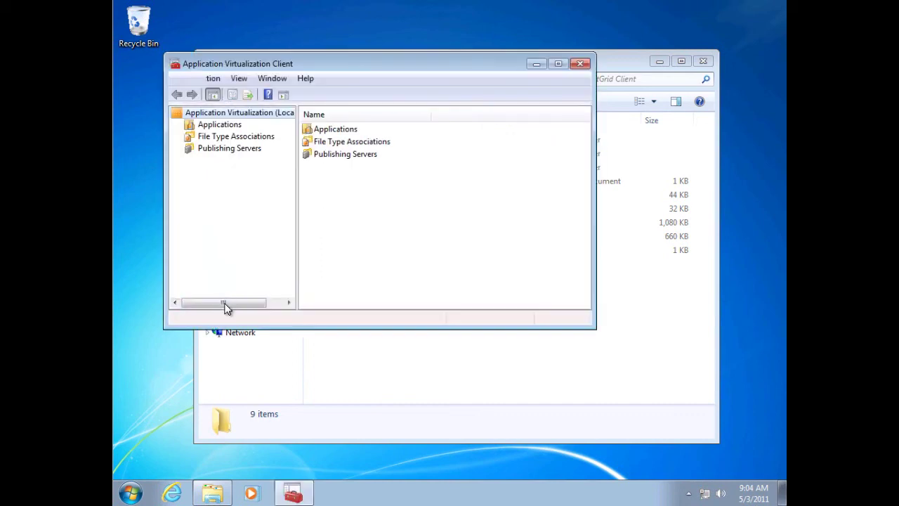
click(255, 148)
click(327, 130)
click(349, 94)
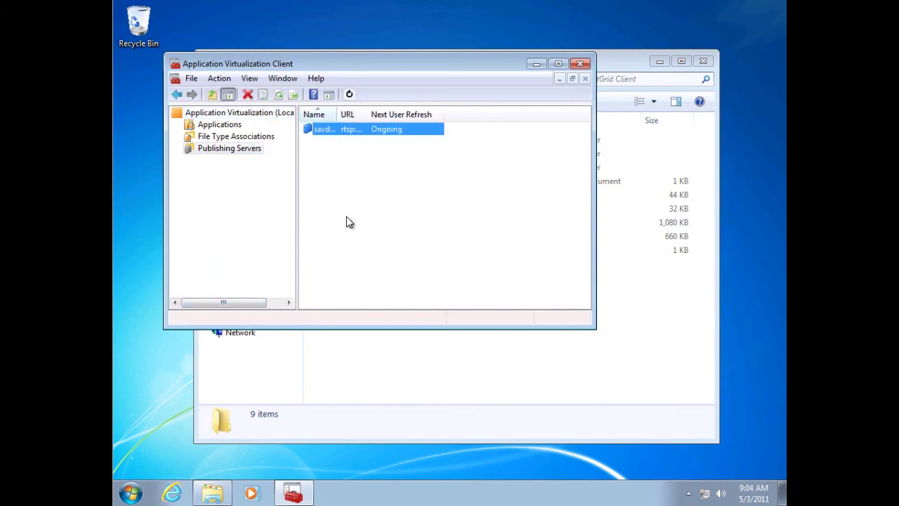
Show the Applications list in an enlarged window with a wider Application column, and examine each application's package status
click(226, 125)
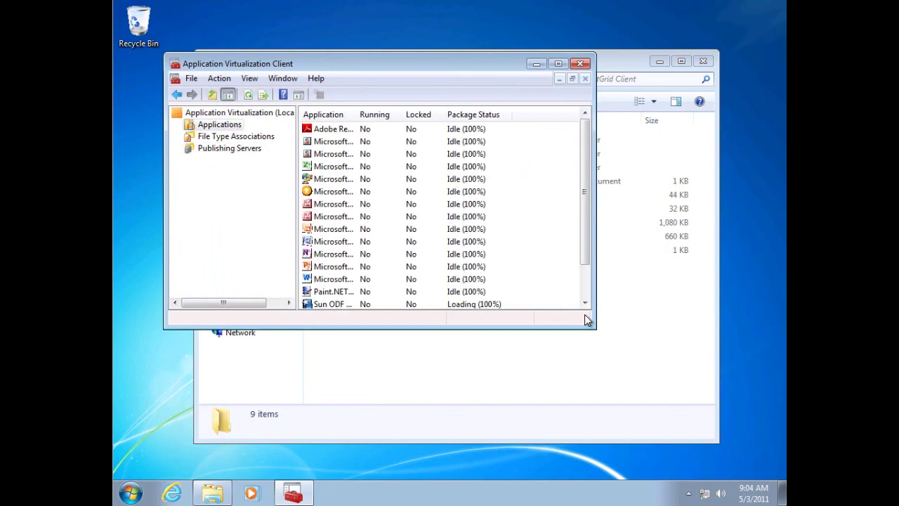
drag(593, 326, 624, 377)
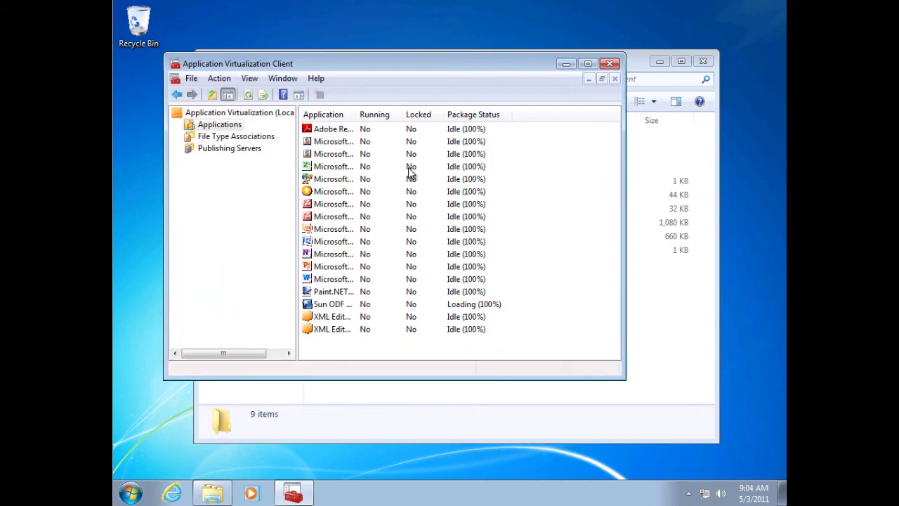
drag(356, 115, 421, 116)
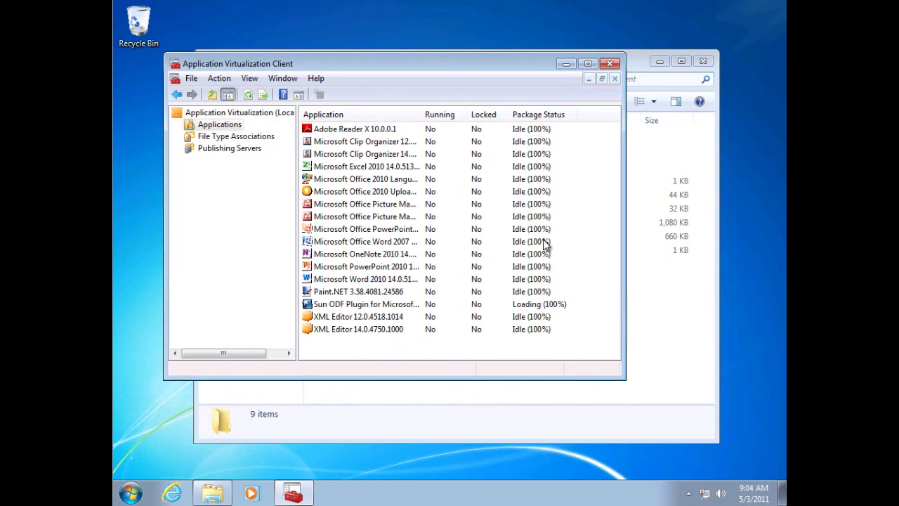
click(637, 63)
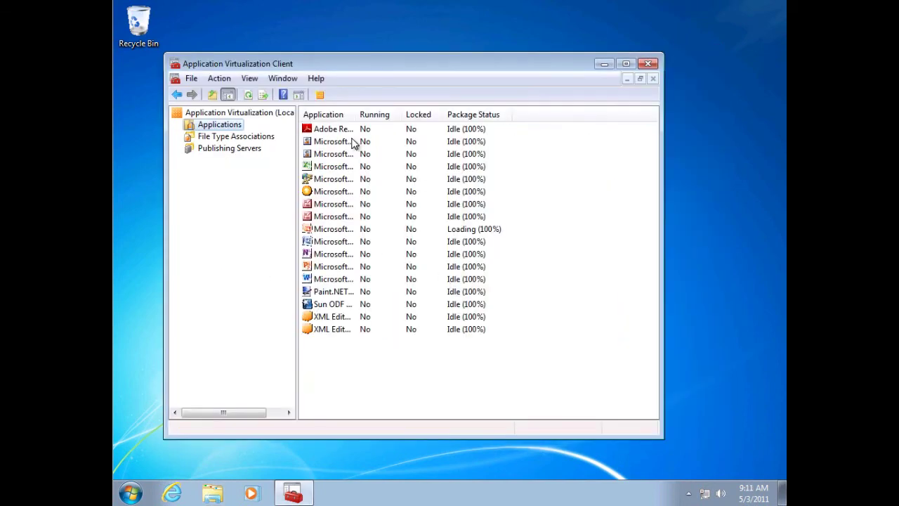
drag(356, 115, 423, 114)
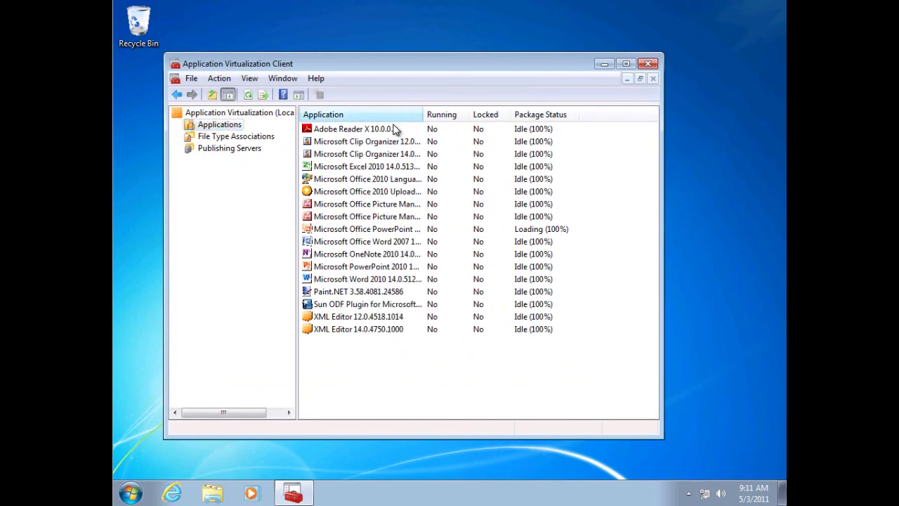
click(393, 130)
Open the SoftGrid Client folder in a new Explorer window and place it so the console's application list stays visible for comparison
click(211, 495)
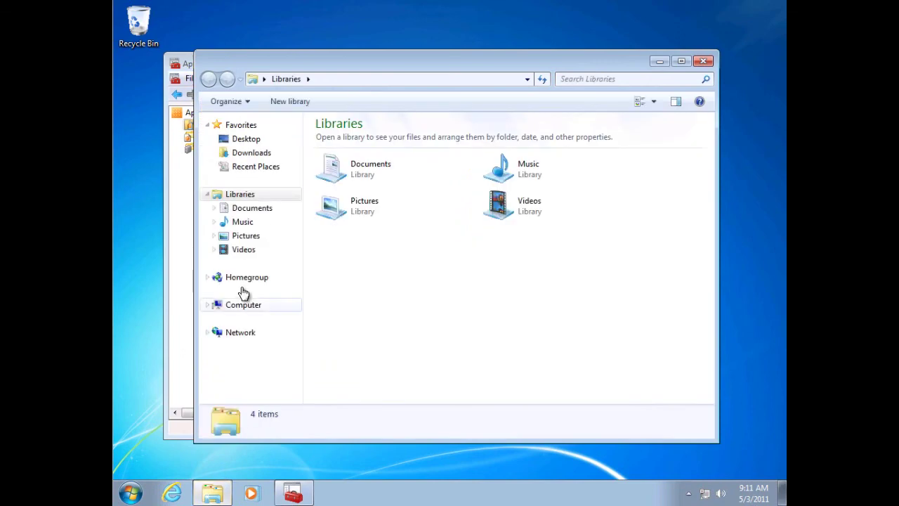
click(240, 307)
double_click(379, 149)
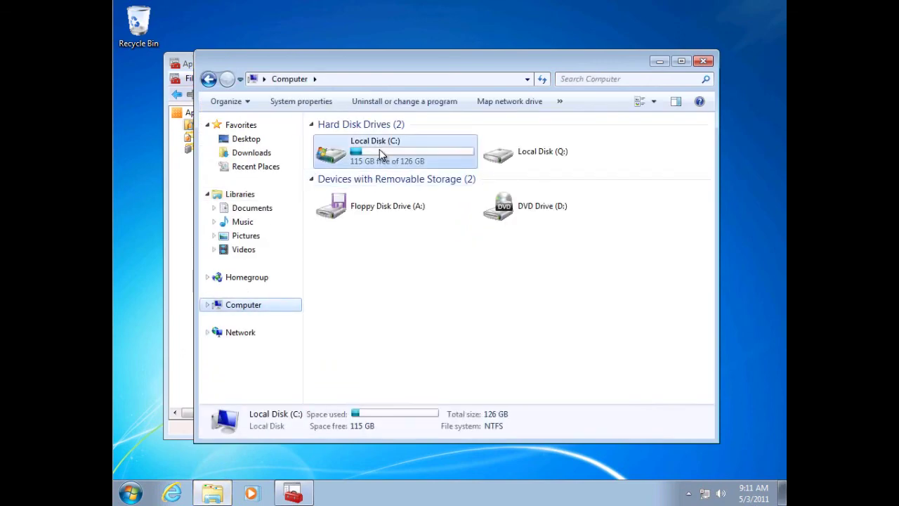
double_click(369, 183)
double_click(357, 155)
double_click(360, 140)
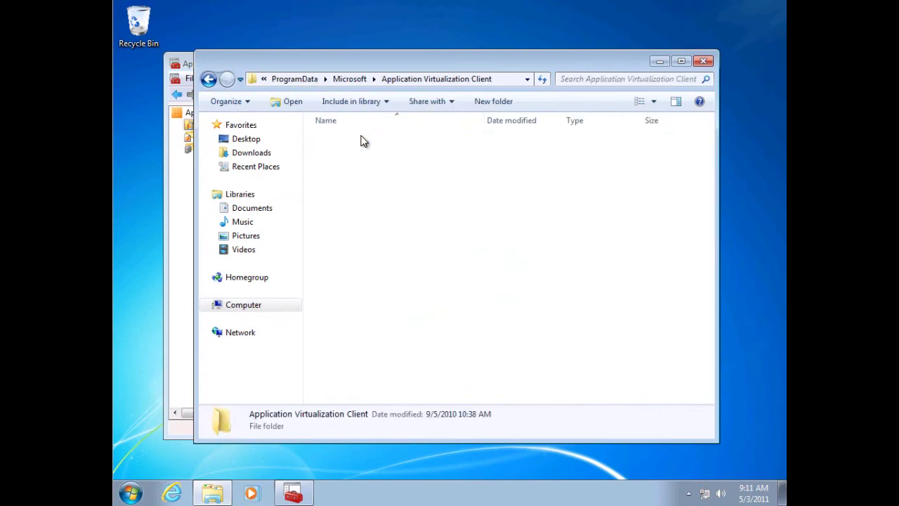
click(357, 141)
double_click(355, 142)
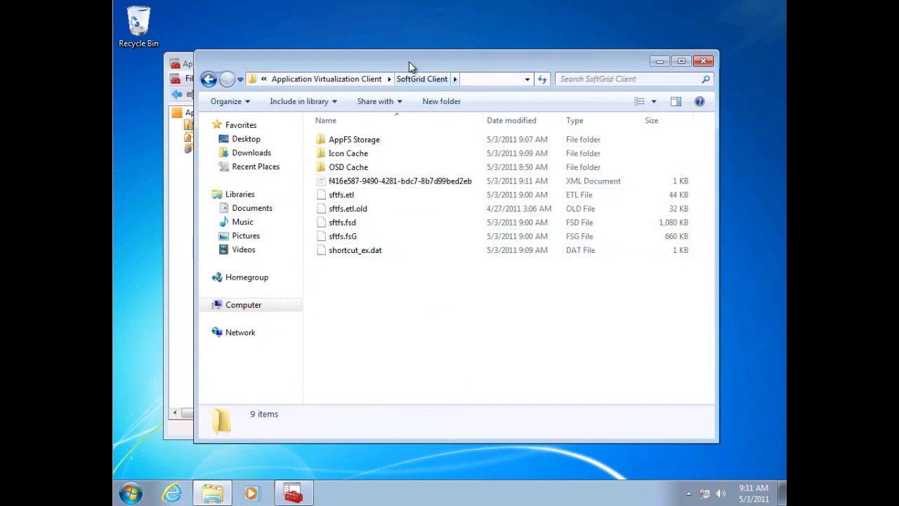
drag(409, 70, 412, 219)
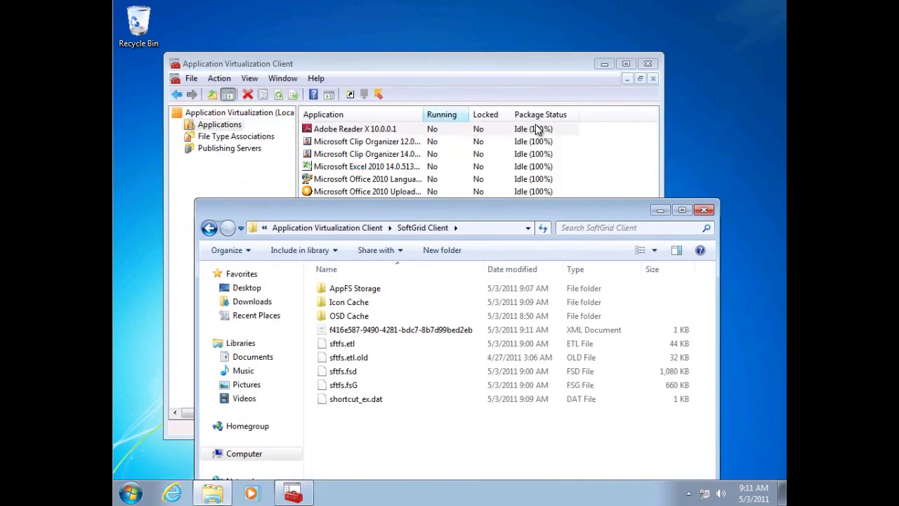
Launch the virtualized Adobe Reader X application
click(131, 493)
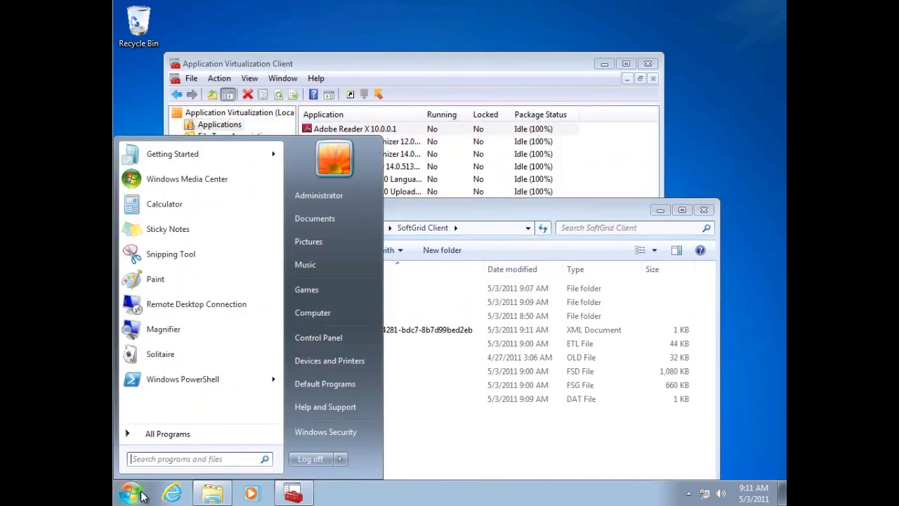
text(adob)
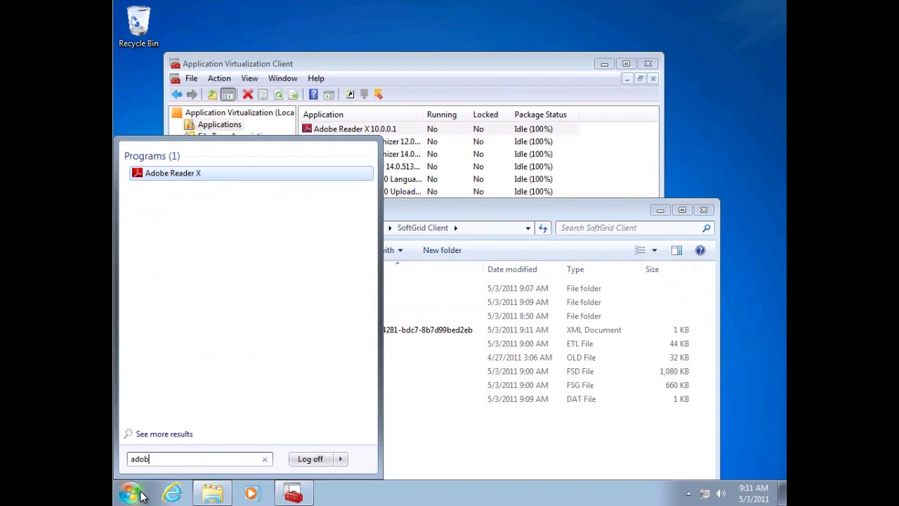
click(184, 175)
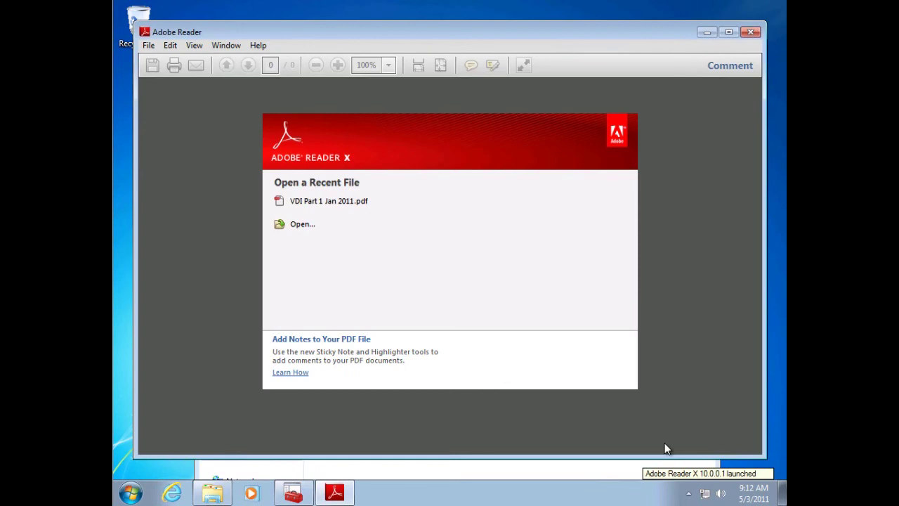
Close Adobe Reader and refresh the SoftGrid Client folder to recheck the local cache file sizes
click(751, 32)
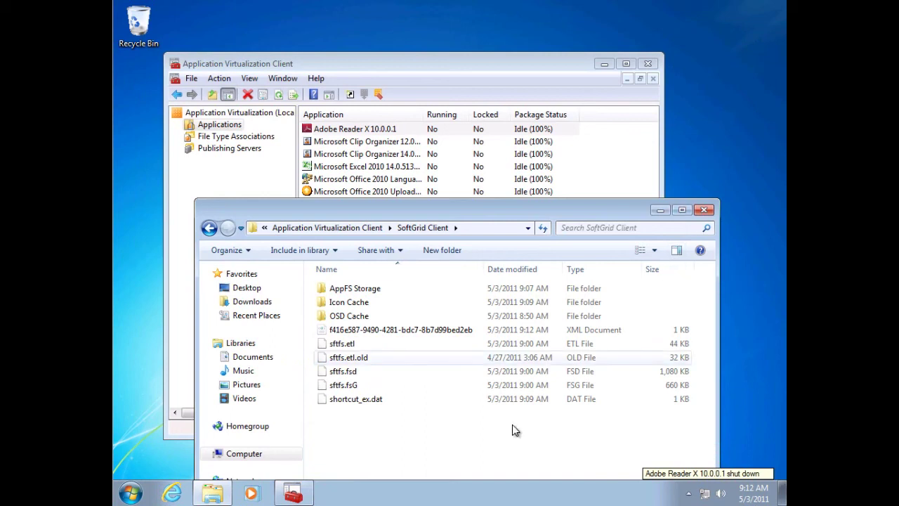
right_click(396, 430)
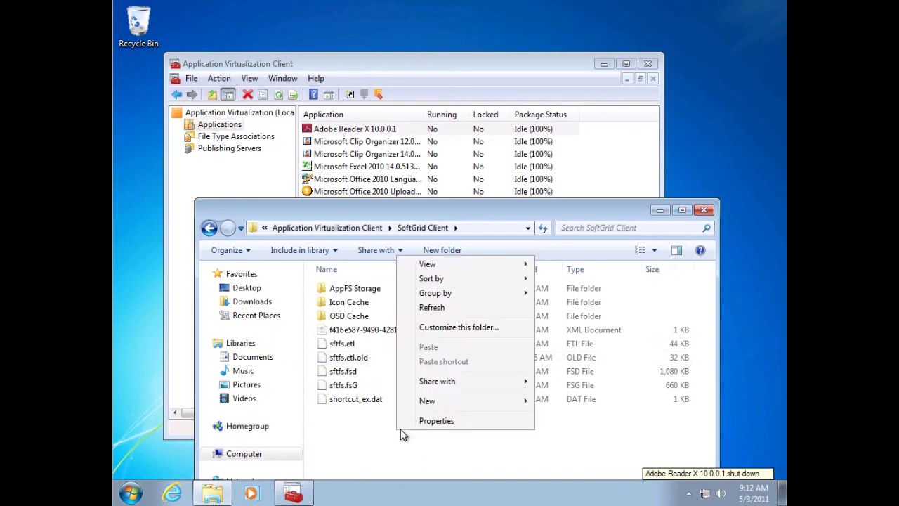
click(452, 308)
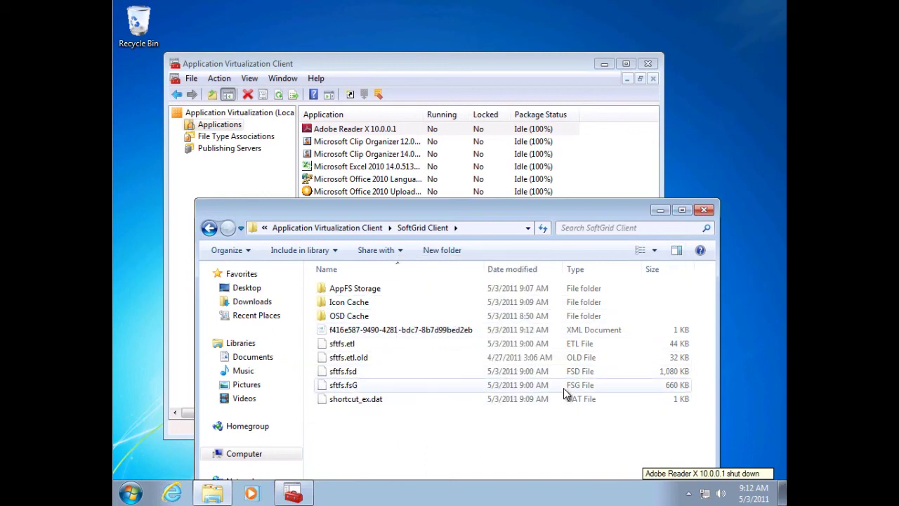